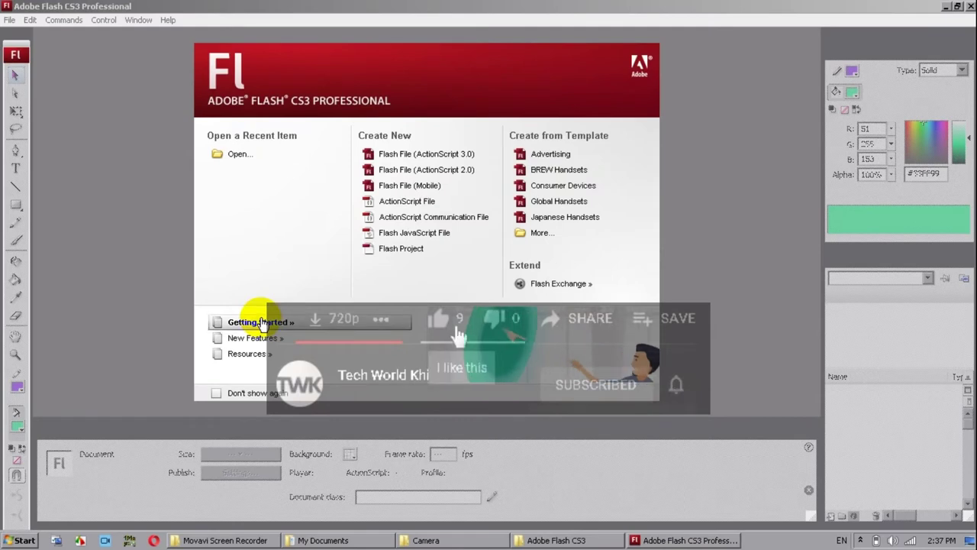
Step: Create a new Flash file for ActionScript 3.0 and show the stage at 50% zoom
{"action": "left_click", "coordinate": [318, 226]}
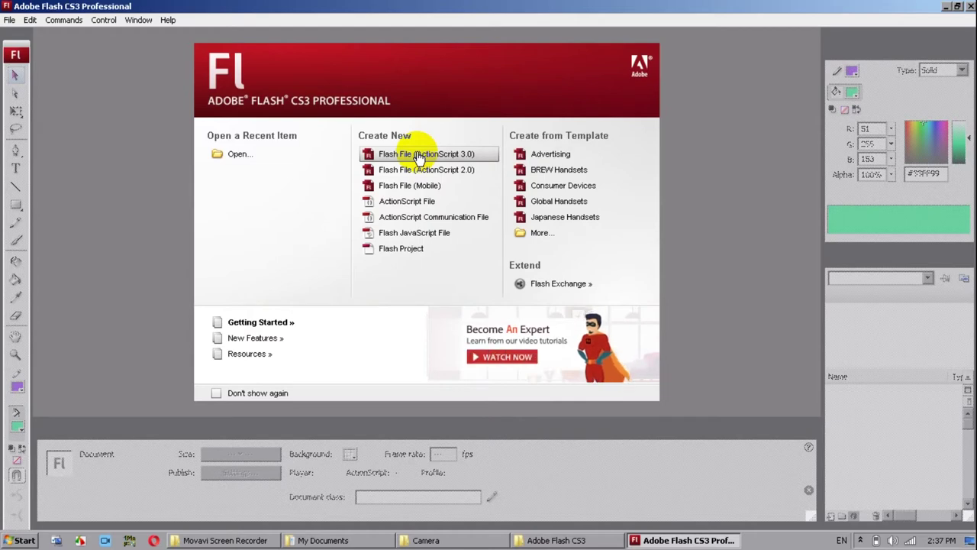
{"action": "left_click", "coordinate": [418, 155]}
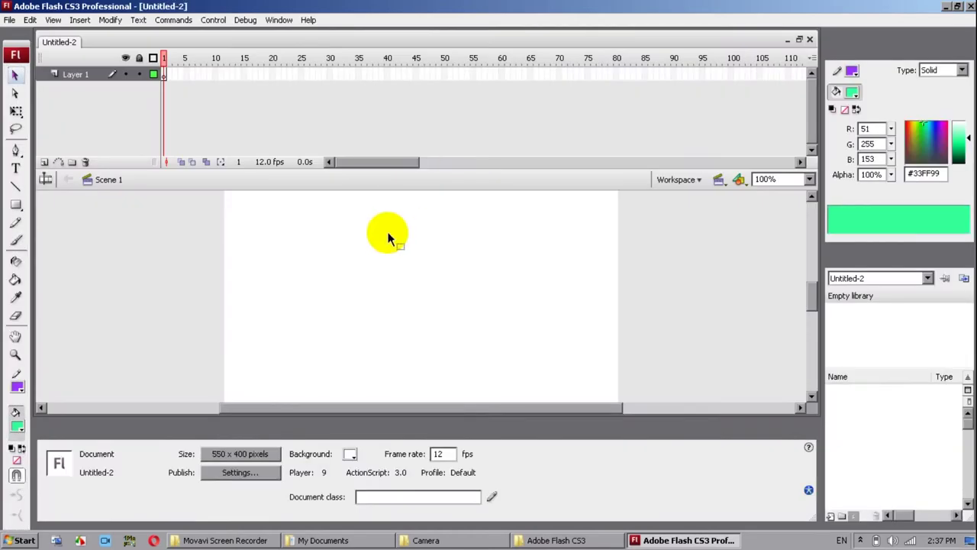
{"action": "key", "text": "ctrl+minus"}
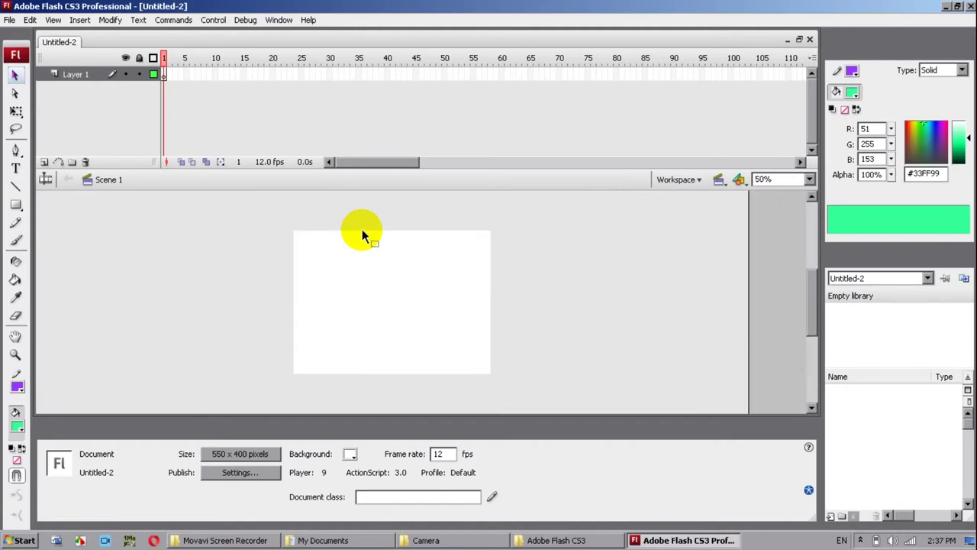
Step: Import Back (50).jpg from the Background folder in A1 Pictures into the document's library
{"action": "left_click", "coordinate": [10, 20]}
{"action": "mouse_move", "coordinate": [62, 216]}
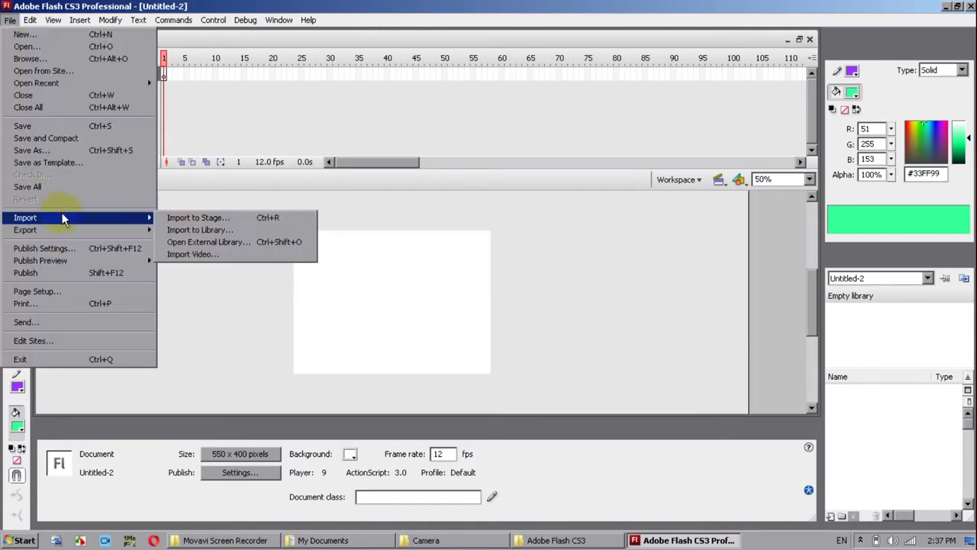
{"action": "left_click", "coordinate": [196, 228]}
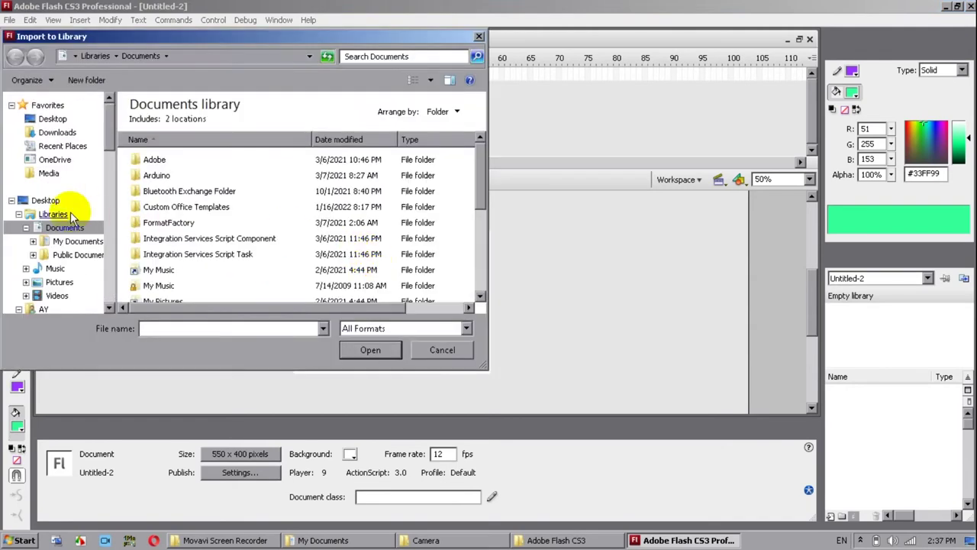
{"action": "left_click", "coordinate": [59, 282]}
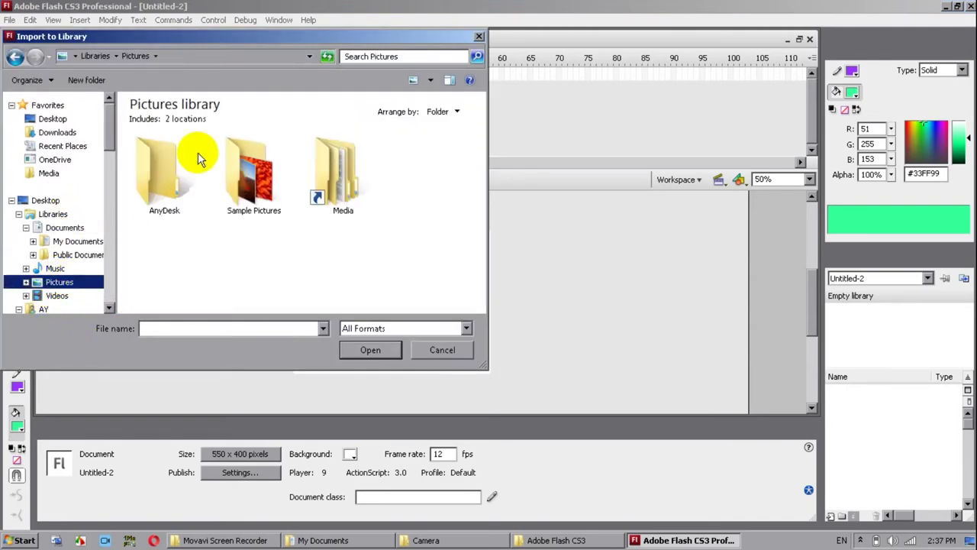
{"action": "double_click", "coordinate": [318, 168]}
{"action": "double_click", "coordinate": [161, 152]}
{"action": "double_click", "coordinate": [166, 141]}
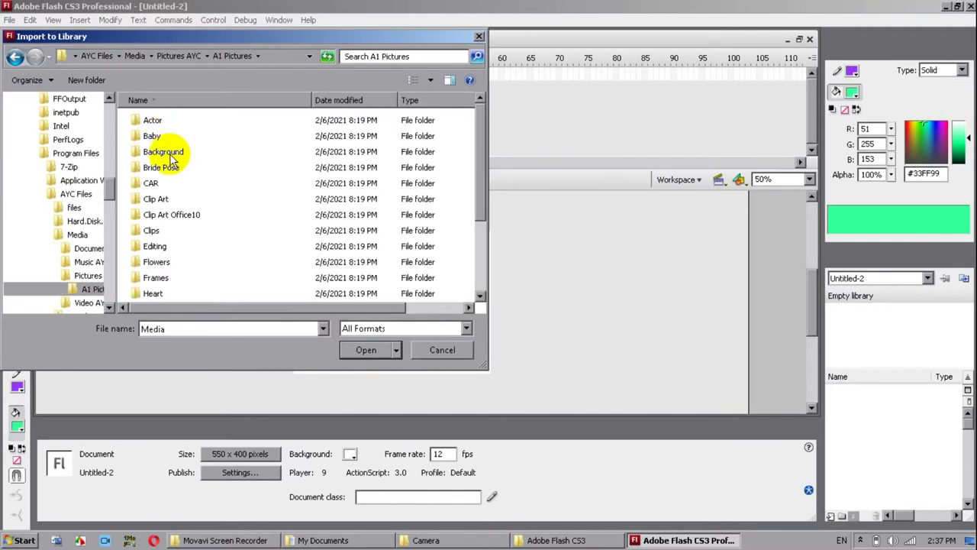
{"action": "left_click", "coordinate": [157, 278]}
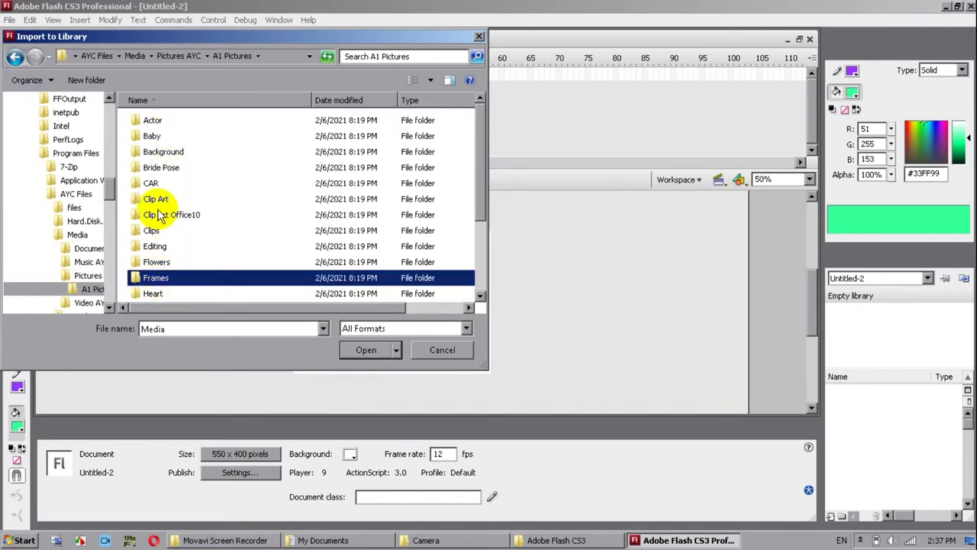
{"action": "double_click", "coordinate": [153, 152]}
{"action": "left_click_drag", "start_coordinate": [481, 122], "coordinate": [524, 257]}
{"action": "double_click", "coordinate": [233, 244]}
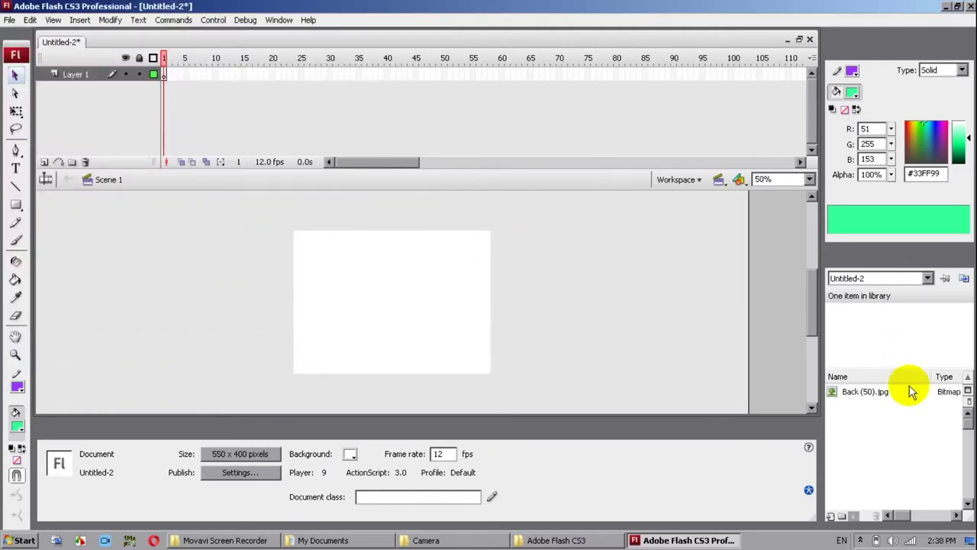
{"action": "left_click", "coordinate": [868, 392]}
{"action": "left_click_drag", "start_coordinate": [868, 390], "coordinate": [455, 340]}
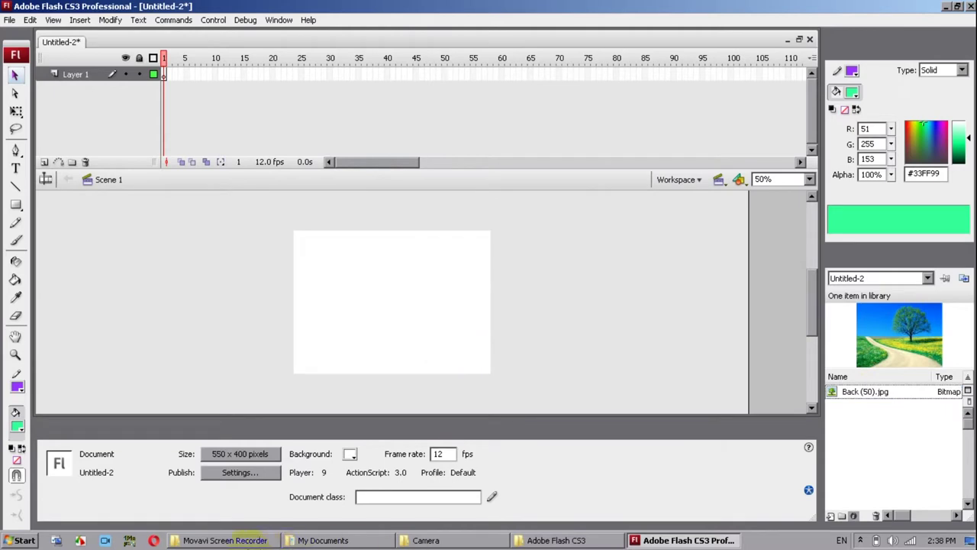
Step: Import CAR.JPG from the CAR folder in A1 Pictures into the document's library
{"action": "left_click", "coordinate": [10, 20]}
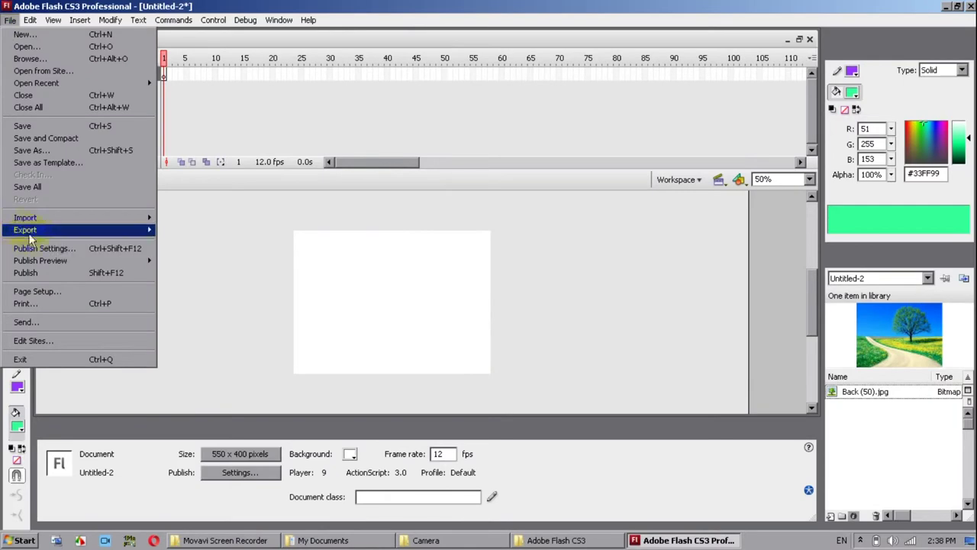
{"action": "mouse_move", "coordinate": [32, 217]}
{"action": "left_click", "coordinate": [235, 227]}
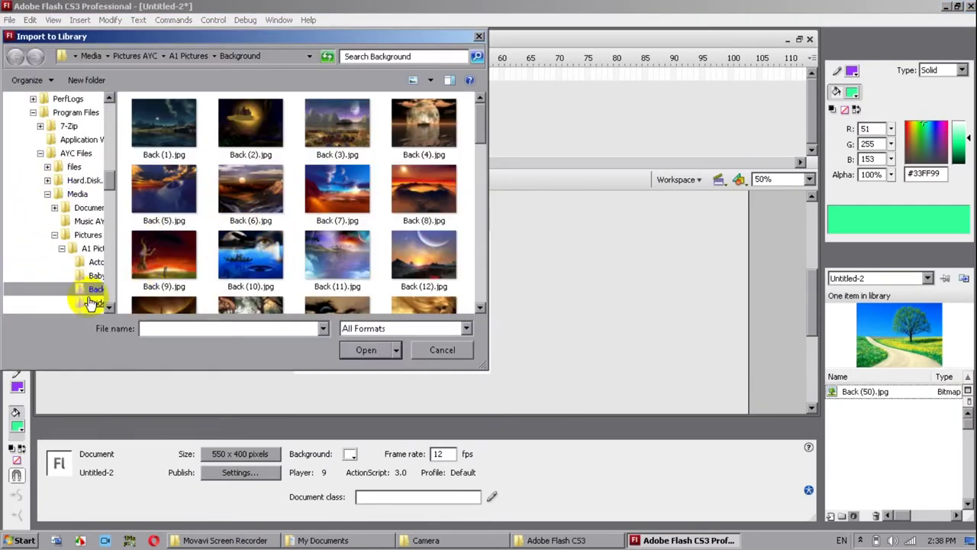
{"action": "left_click", "coordinate": [91, 304]}
{"action": "left_click", "coordinate": [92, 304]}
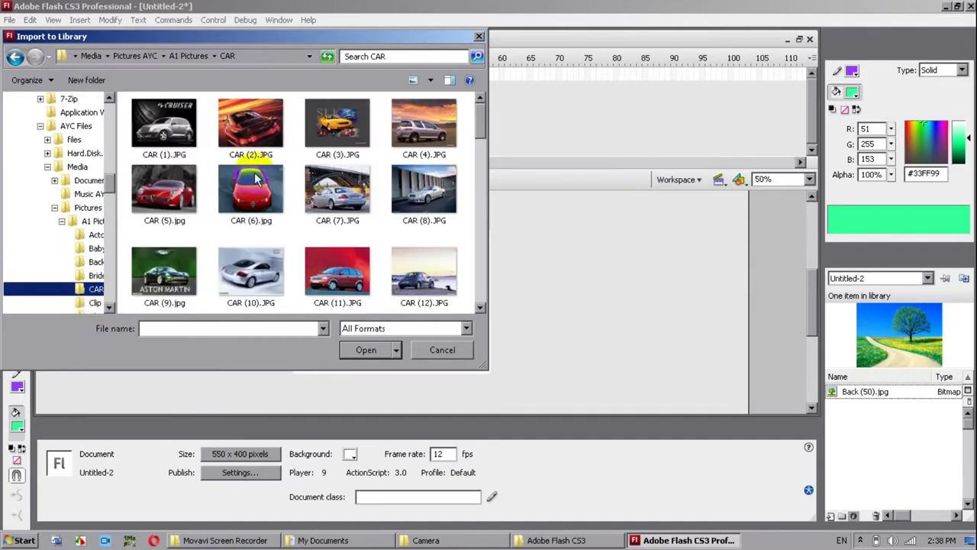
{"action": "left_click", "coordinate": [260, 219]}
{"action": "scroll", "coordinate": [374, 245], "scroll_direction": "down", "scroll_amount": 3}
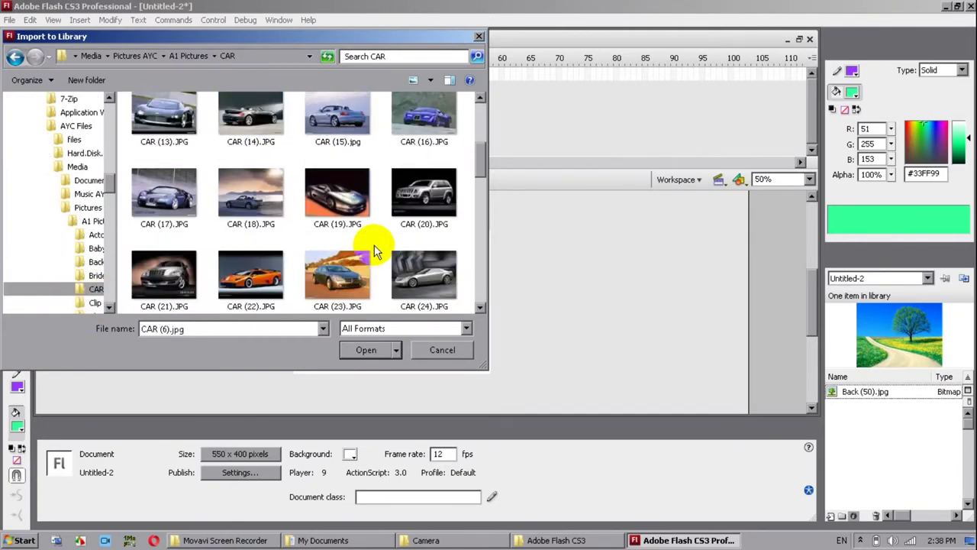
{"action": "scroll", "coordinate": [374, 249], "scroll_direction": "down", "scroll_amount": 3}
{"action": "scroll", "coordinate": [374, 214], "scroll_direction": "down", "scroll_amount": 3}
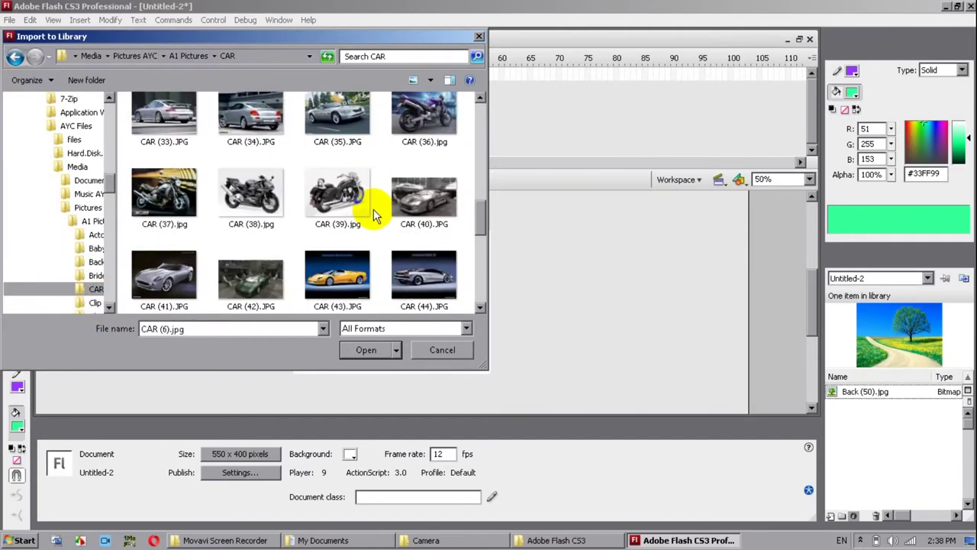
{"action": "scroll", "coordinate": [374, 214], "scroll_direction": "down", "scroll_amount": 3}
{"action": "scroll", "coordinate": [375, 213], "scroll_direction": "down", "scroll_amount": 3}
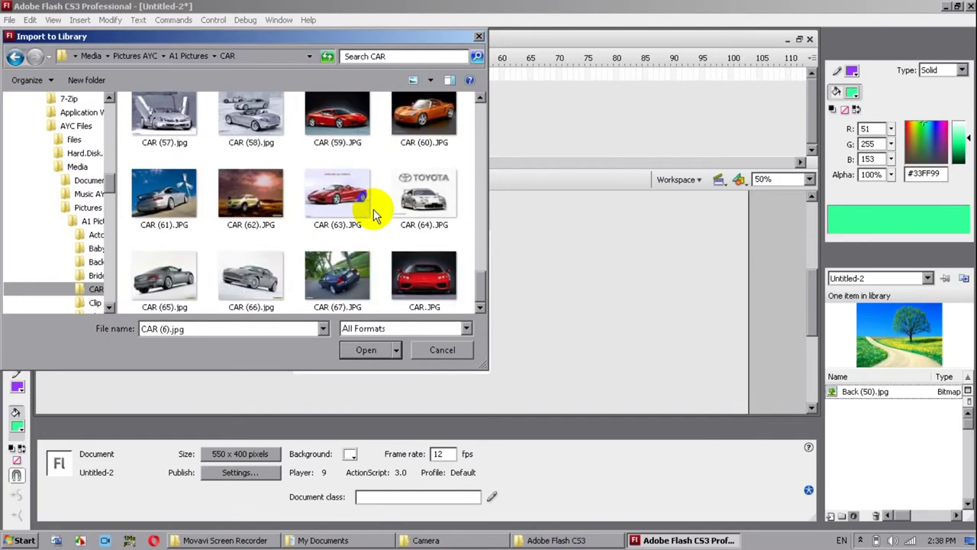
{"action": "left_click", "coordinate": [434, 301]}
{"action": "left_click", "coordinate": [384, 350]}
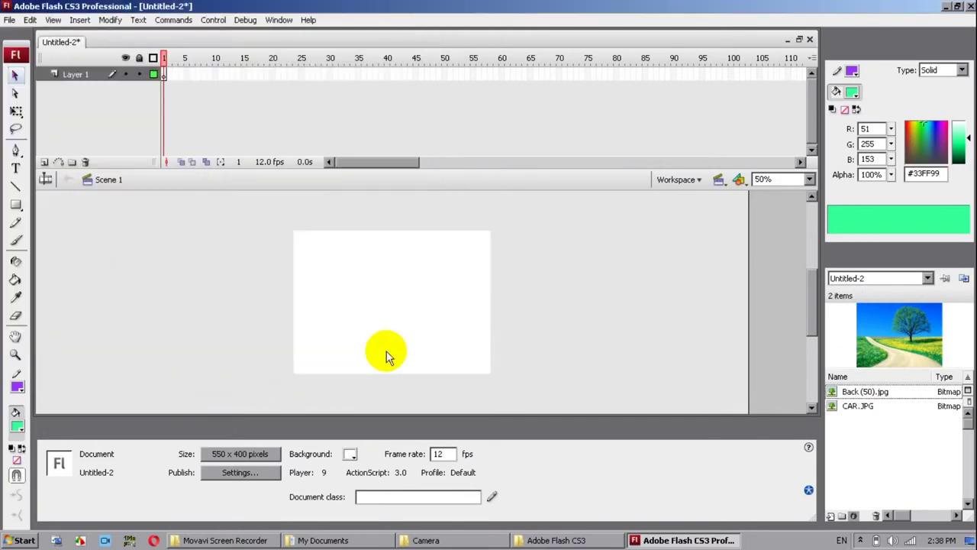
Step: Place Back (50).jpg from the library on the stage and rename its layer bg
{"action": "left_click", "coordinate": [874, 391]}
{"action": "left_click_drag", "start_coordinate": [875, 391], "coordinate": [425, 323]}
{"action": "double_click", "coordinate": [70, 76]}
{"action": "type", "text": "bg"}
{"action": "key", "text": "Return"}
Step: Scale the background picture to match the stage's width and height, and center it horizontally and vertically on the stage
{"action": "left_click", "coordinate": [15, 110]}
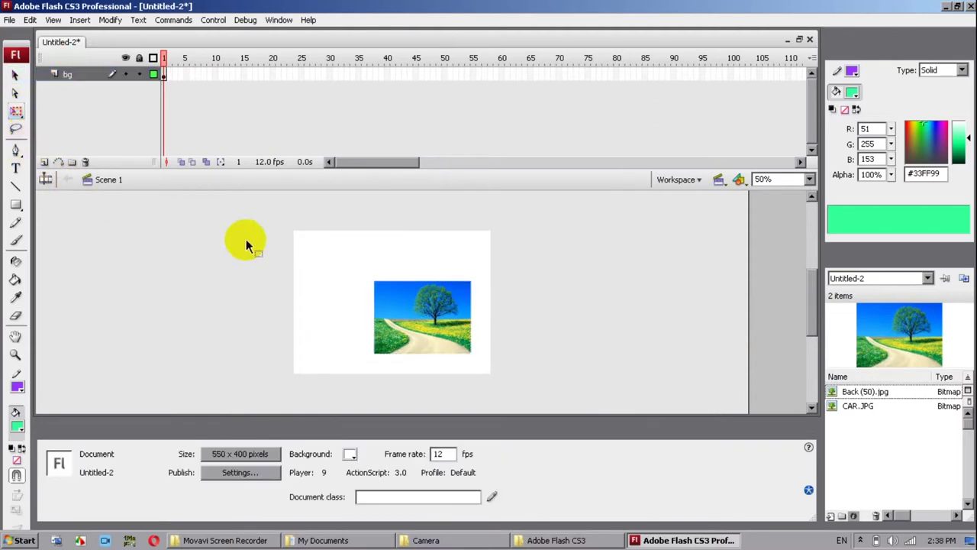
{"action": "left_click", "coordinate": [409, 307]}
{"action": "mouse_move", "coordinate": [374, 280]}
{"action": "left_mouse_down"}
{"action": "mouse_move", "coordinate": [327, 251]}
{"action": "mouse_move", "coordinate": [358, 269]}
{"action": "left_mouse_up"}
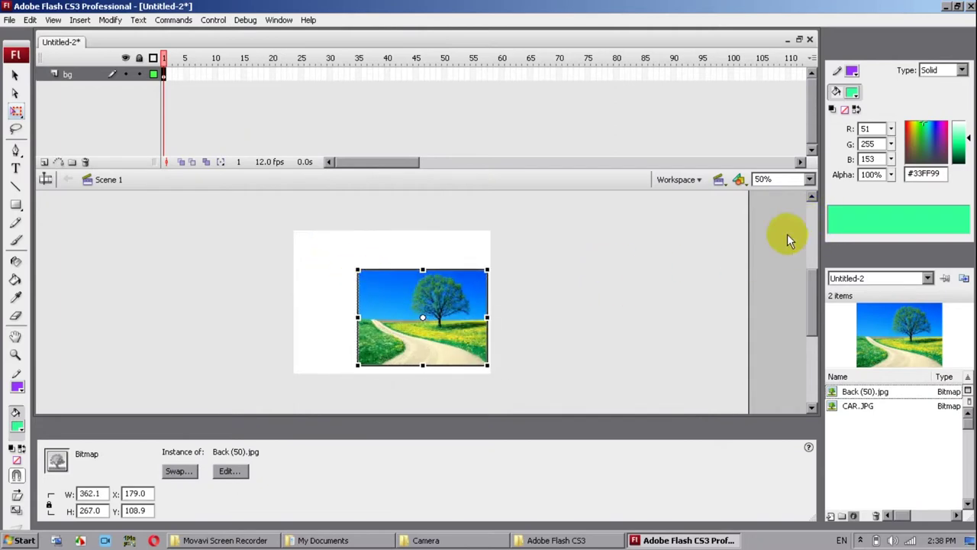
{"action": "key", "text": "ctrl+k"}
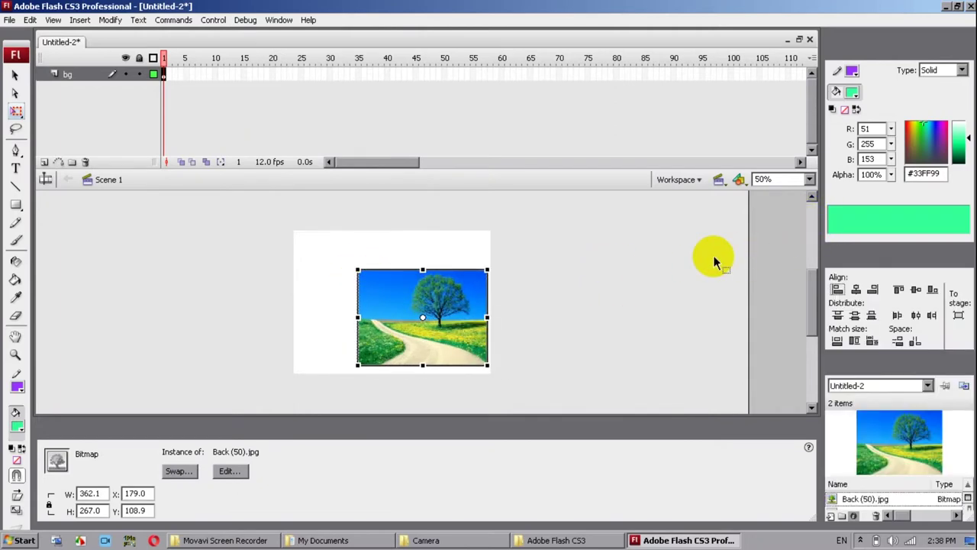
{"action": "left_click", "coordinate": [959, 316]}
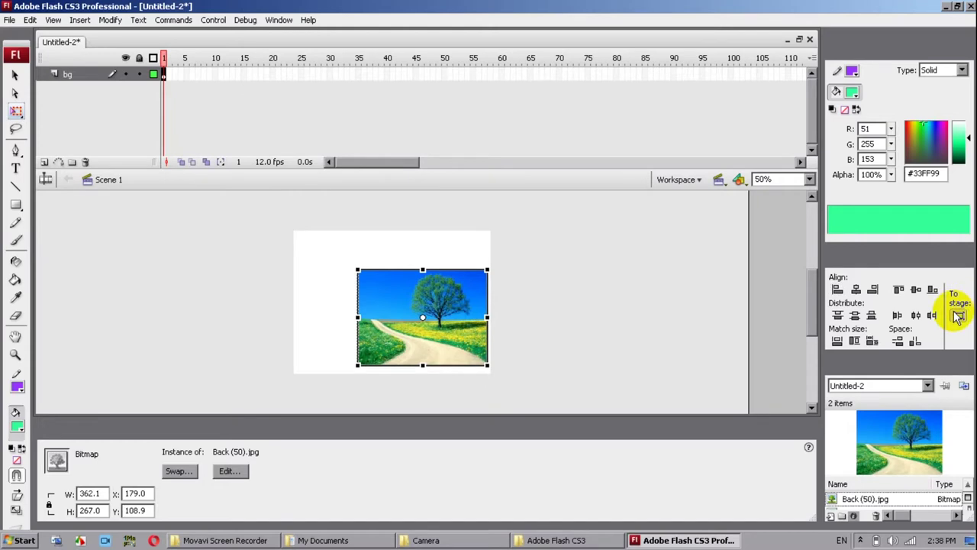
{"action": "left_click", "coordinate": [877, 345]}
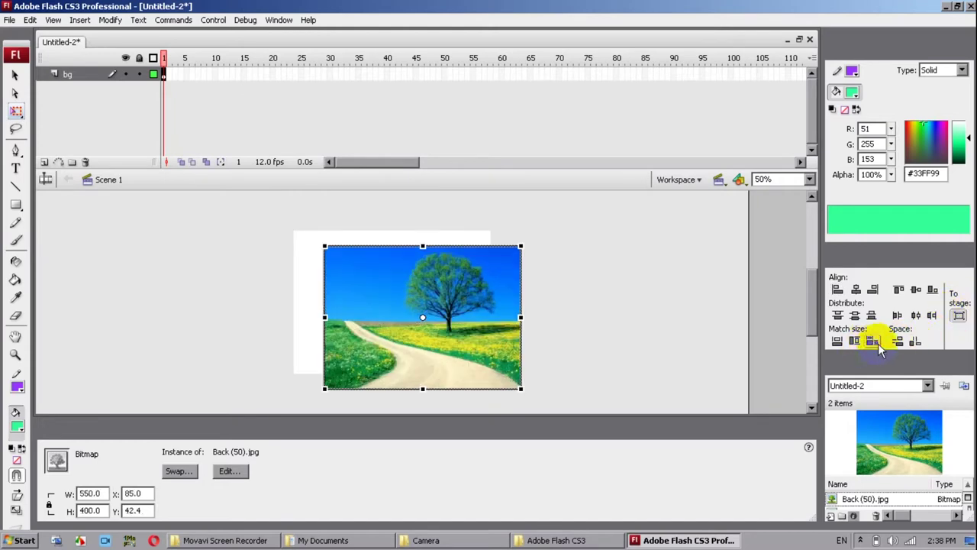
{"action": "left_click", "coordinate": [856, 290]}
{"action": "left_click", "coordinate": [917, 292]}
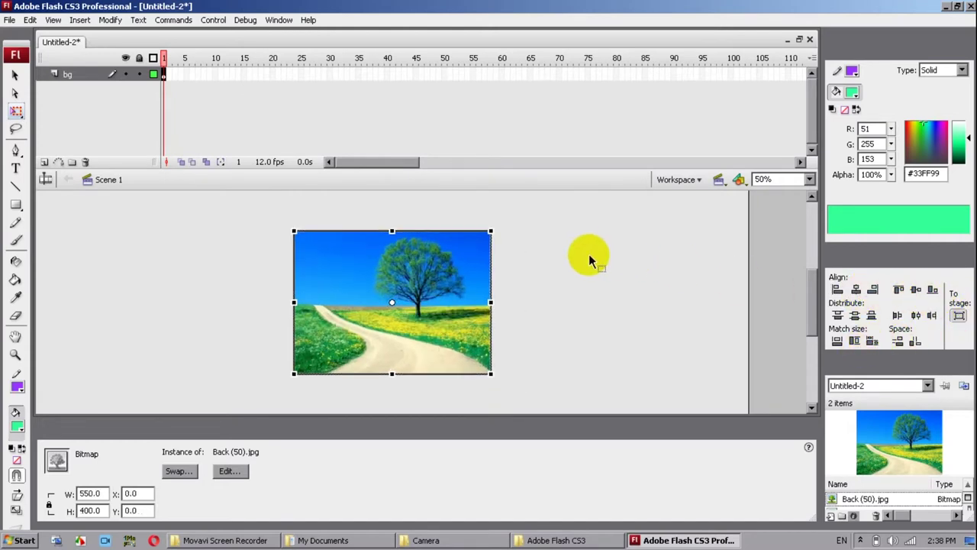
Step: Lock the bg layer and add a new layer named car above it
{"action": "left_click", "coordinate": [15, 74]}
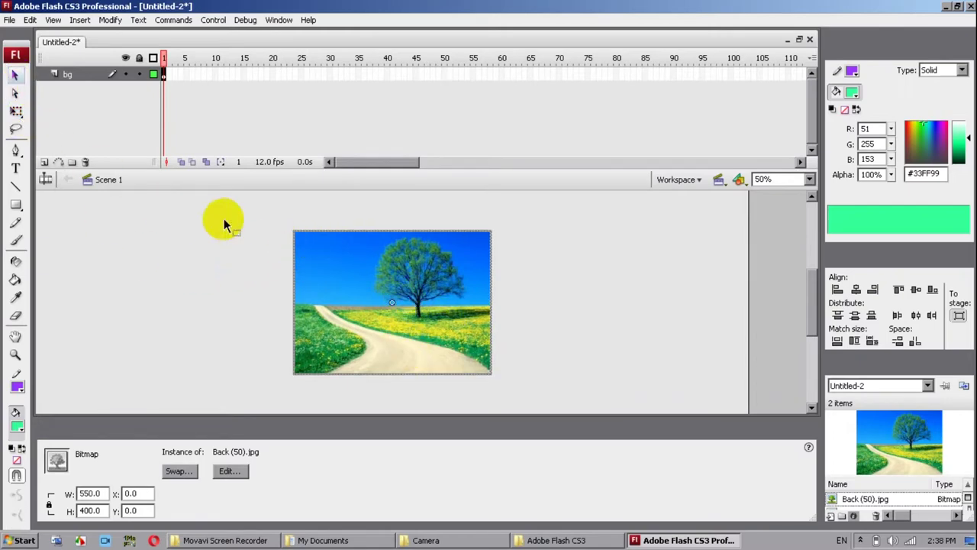
{"action": "left_click", "coordinate": [139, 77]}
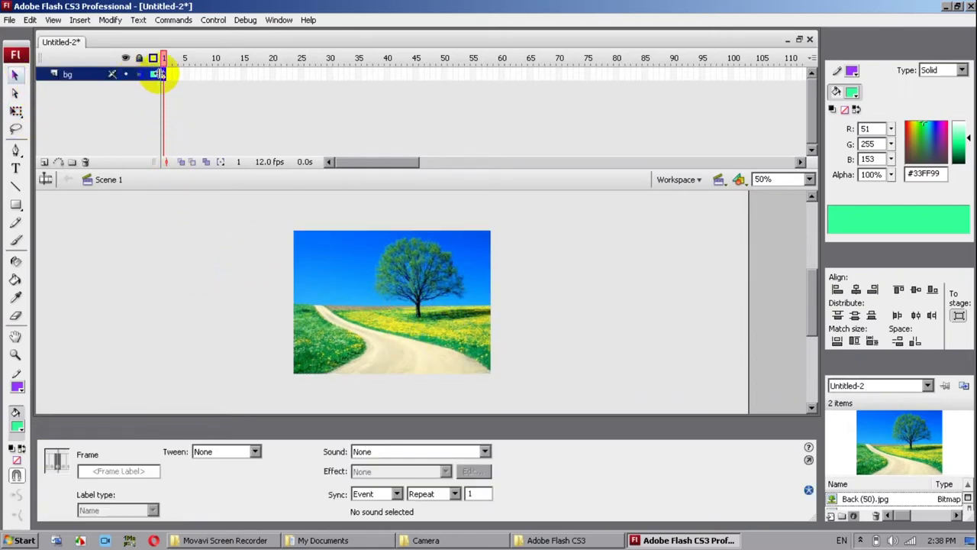
{"action": "left_click", "coordinate": [44, 161]}
{"action": "double_click", "coordinate": [70, 75]}
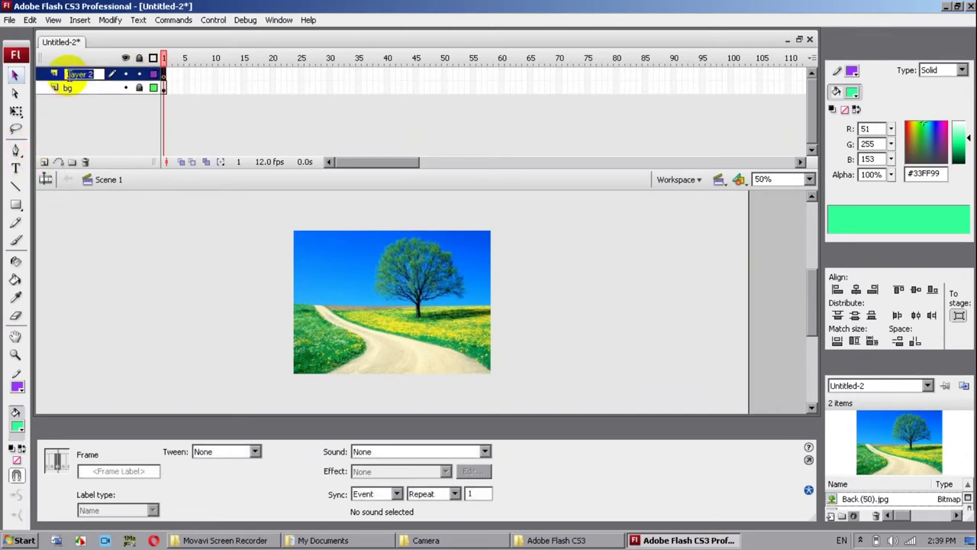
{"action": "type", "text": "car"}
{"action": "key", "text": "Return"}
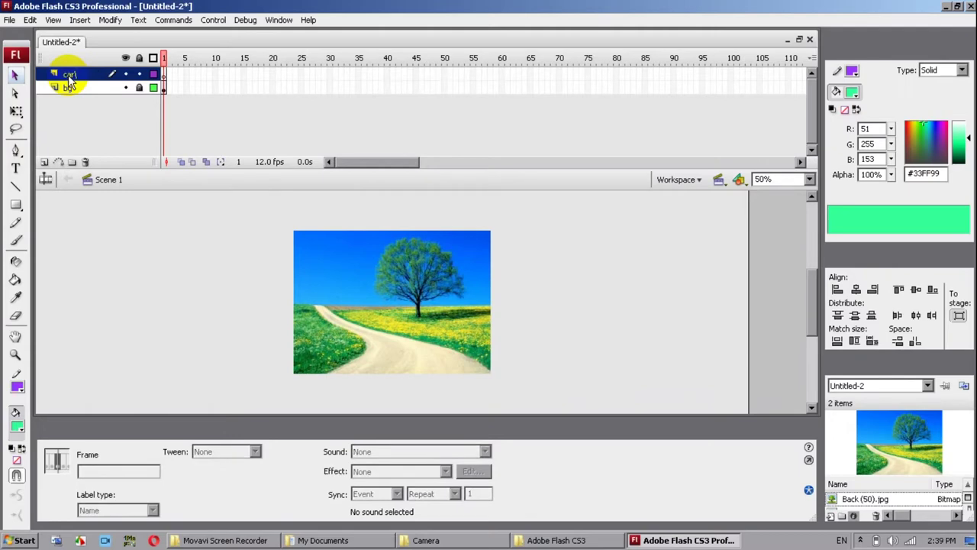
{"action": "double_click", "coordinate": [90, 74]}
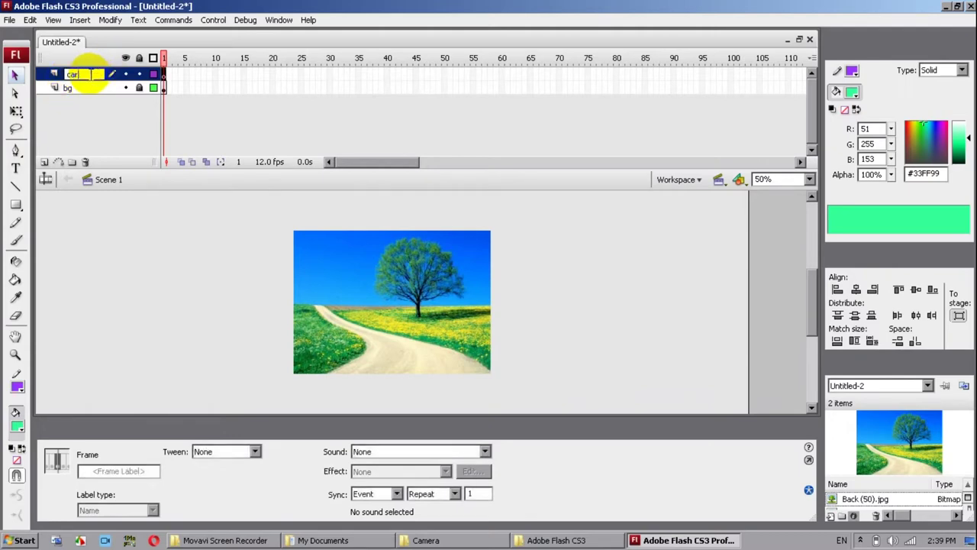
{"action": "key", "text": "Return"}
{"action": "left_click", "coordinate": [662, 318]}
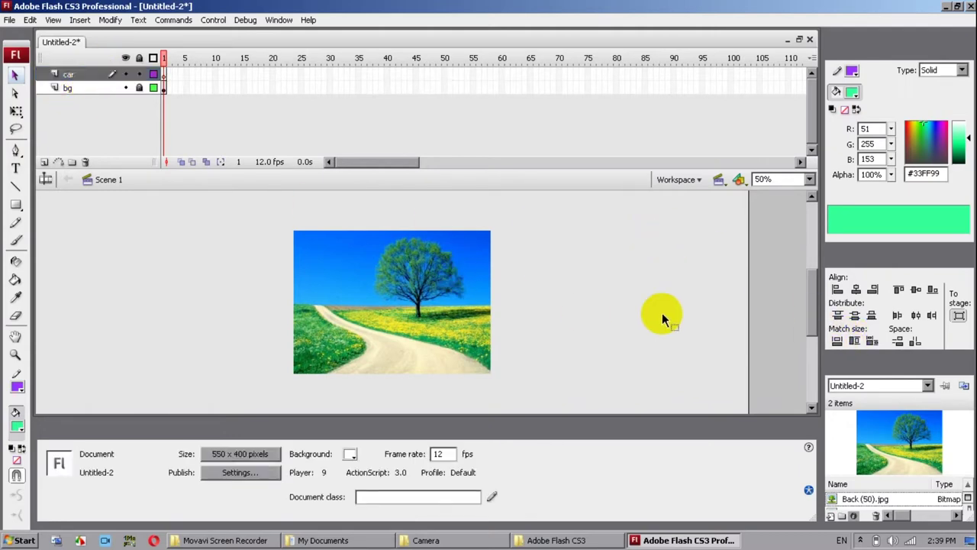
Step: Place CAR.JPG from the library on the car layer over the background, at about X -59.5, Y -74
{"action": "left_click", "coordinate": [854, 499]}
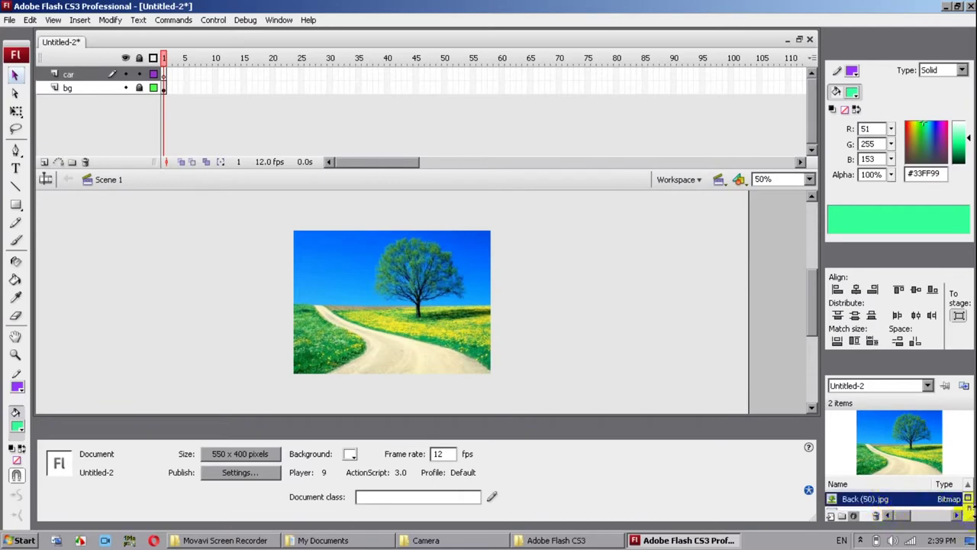
{"action": "scroll", "coordinate": [909, 480], "scroll_direction": "down", "scroll_amount": 1}
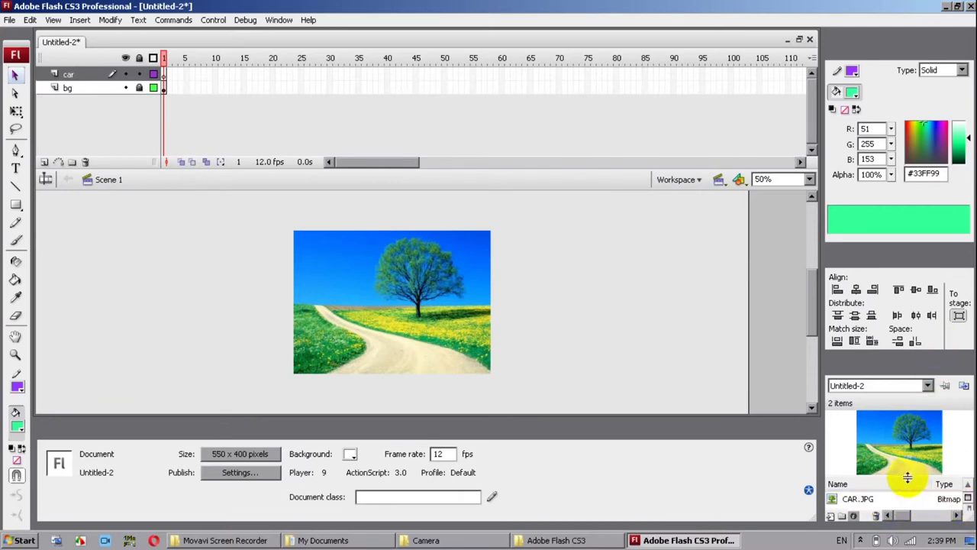
{"action": "left_click_drag", "start_coordinate": [868, 500], "coordinate": [389, 312]}
{"action": "left_click_drag", "start_coordinate": [280, 272], "coordinate": [316, 282]}
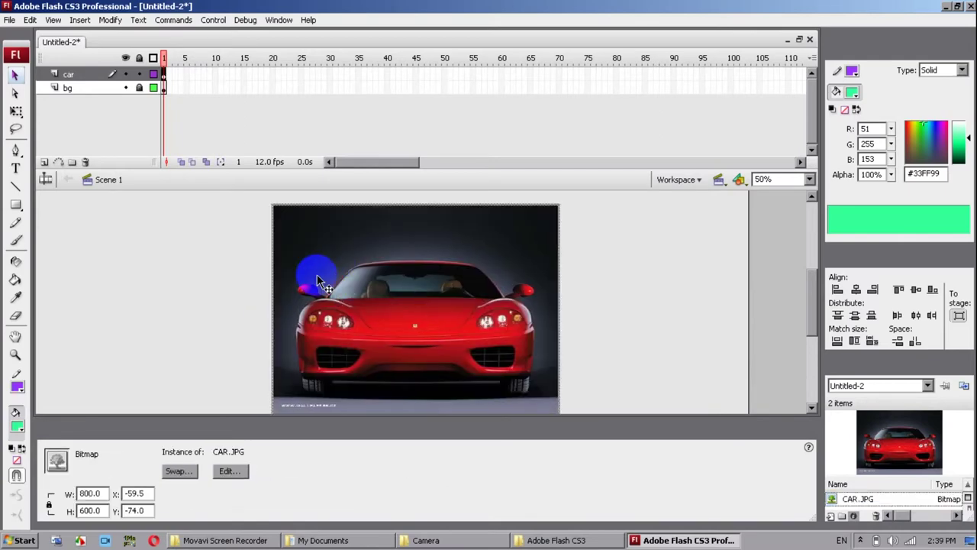
Step: Break apart the car picture on the stage into an editable shape
{"action": "left_click", "coordinate": [256, 282]}
{"action": "left_click", "coordinate": [407, 294]}
{"action": "right_click", "coordinate": [373, 234]}
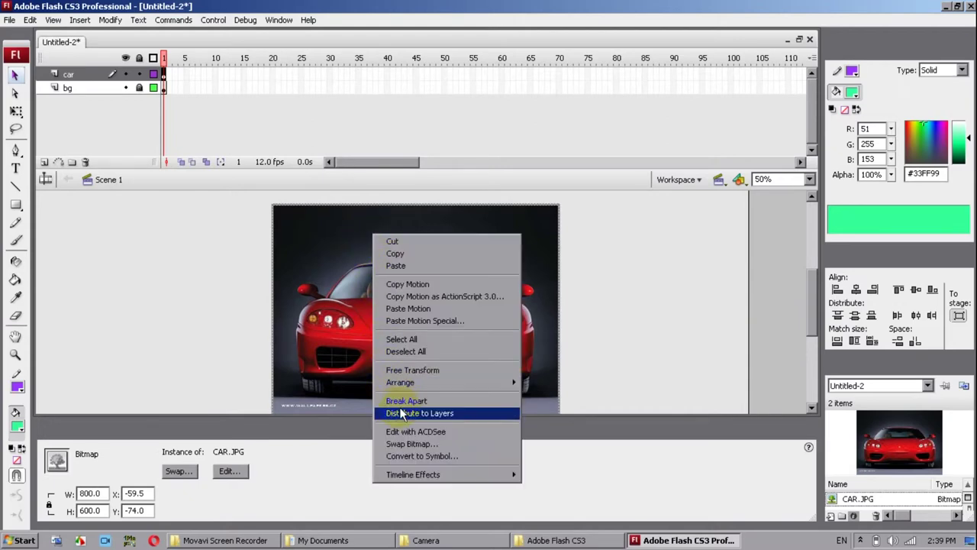
{"action": "left_click", "coordinate": [324, 357]}
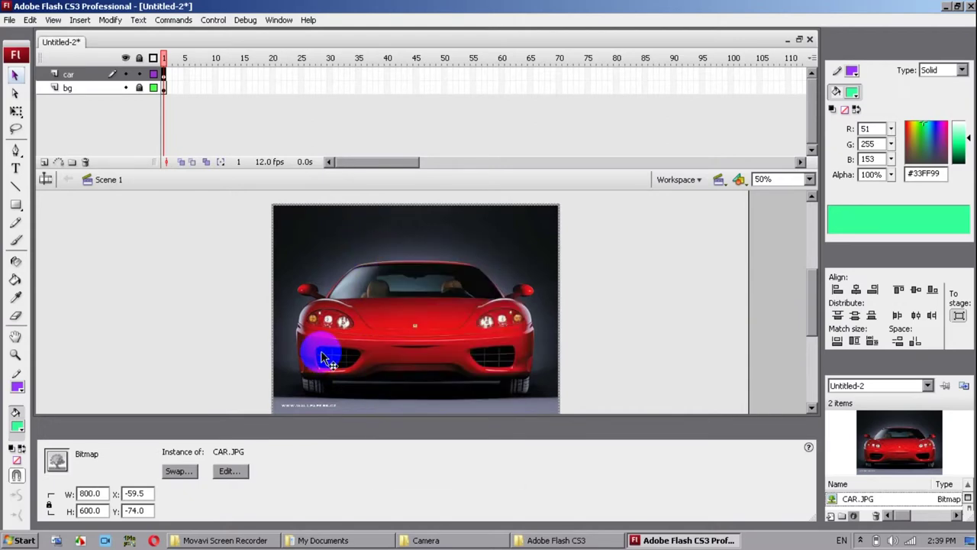
{"action": "key", "text": "ctrl+b"}
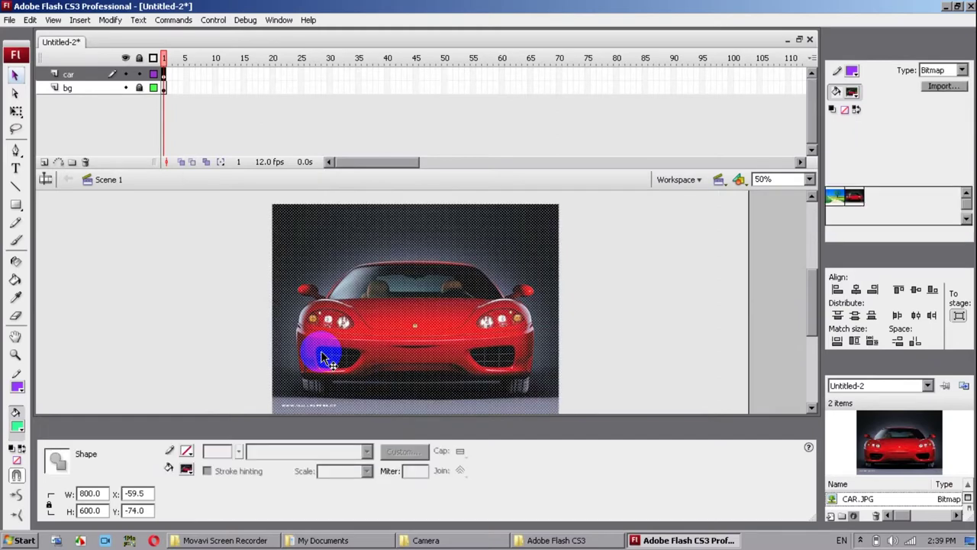
Step: Deselect the car picture and enlarge the drawing area by collapsing the properties and shortening the timeline
{"action": "left_click", "coordinate": [254, 310]}
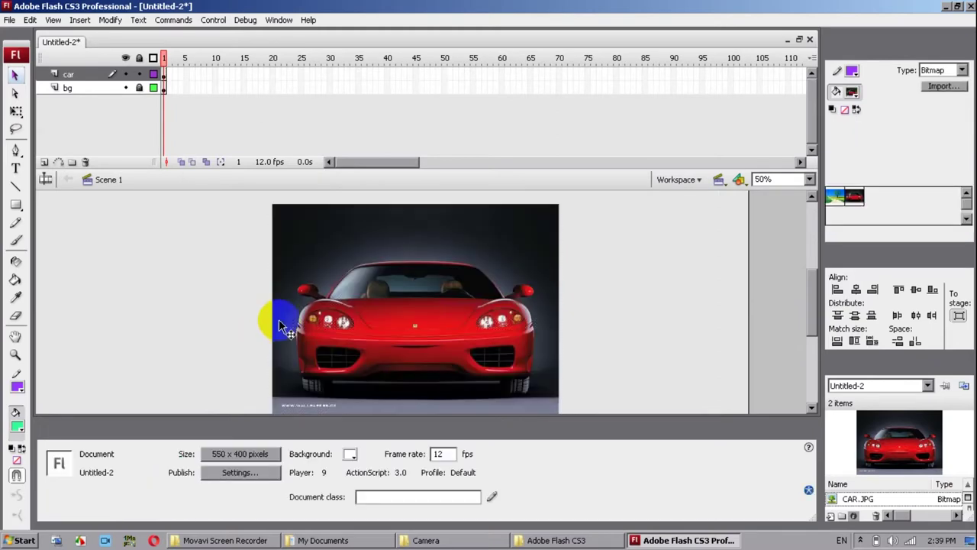
{"action": "key", "text": "ctrl+="}
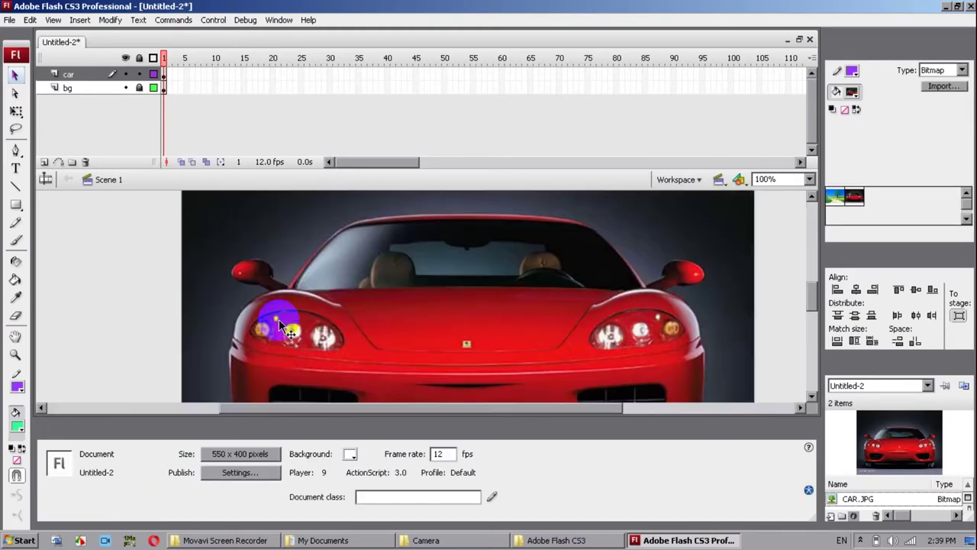
{"action": "key", "text": "ctrl+="}
{"action": "left_click_drag", "start_coordinate": [191, 271], "coordinate": [283, 290]}
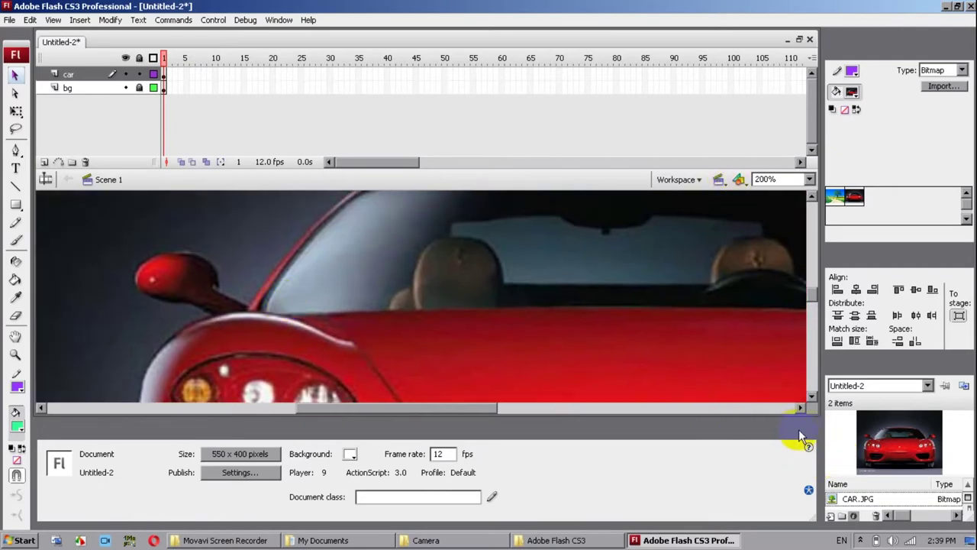
{"action": "left_click", "coordinate": [808, 425]}
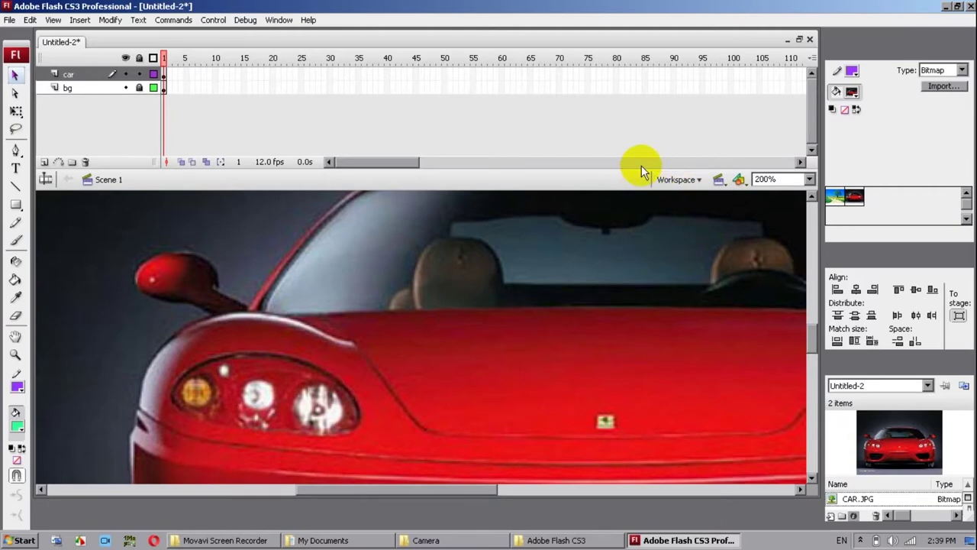
{"action": "left_click_drag", "start_coordinate": [641, 168], "coordinate": [626, 117]}
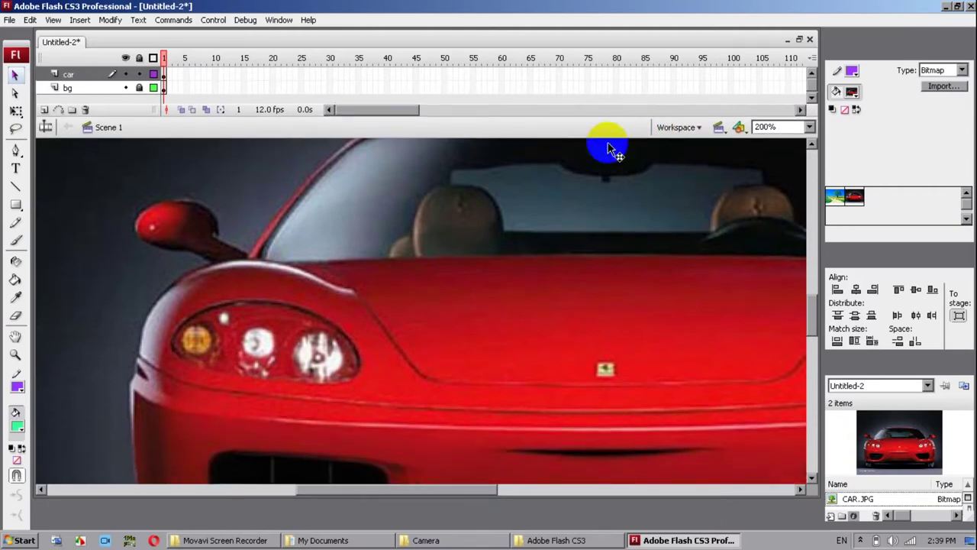
Step: Set up the Line tool with a bright green #00FF00 stroke and no fill
{"action": "left_click", "coordinate": [12, 188]}
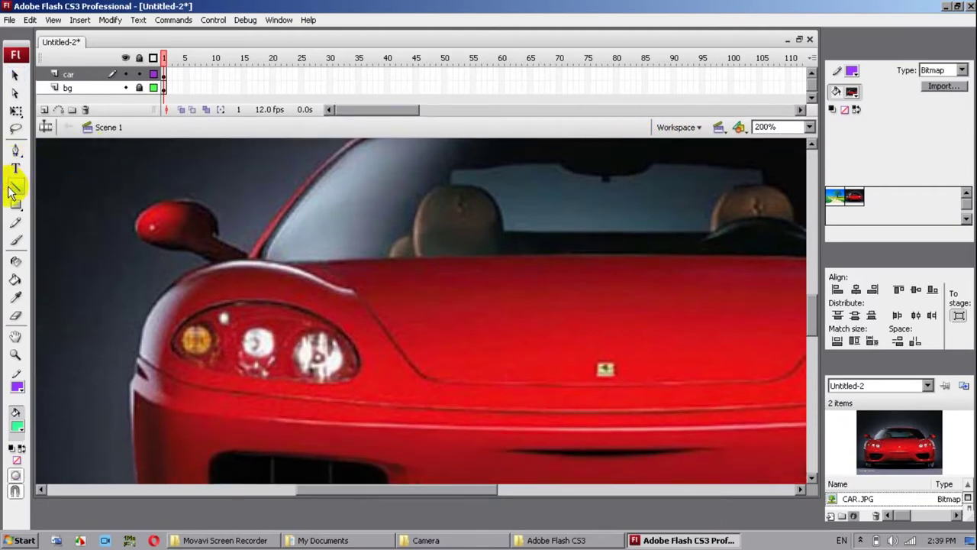
{"action": "left_click", "coordinate": [15, 416]}
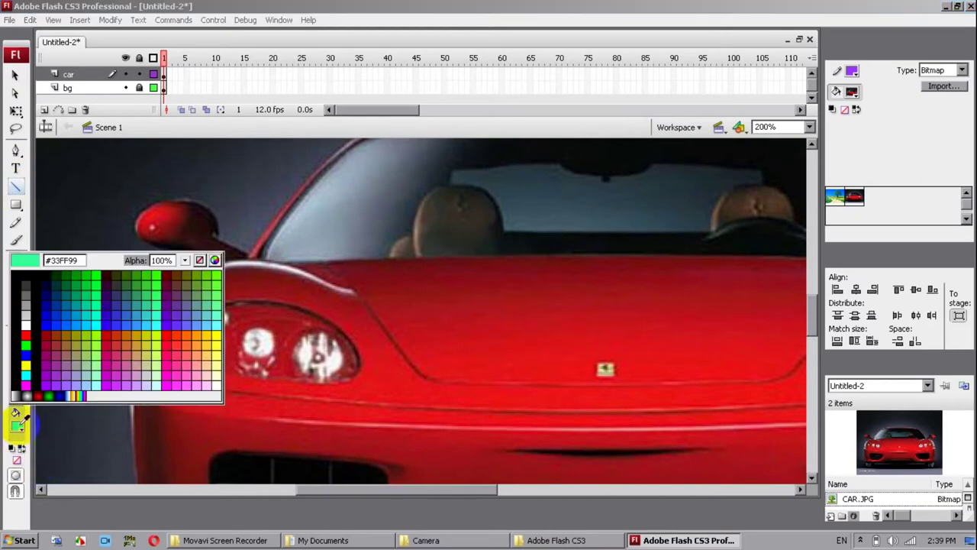
{"action": "left_click", "coordinate": [26, 345]}
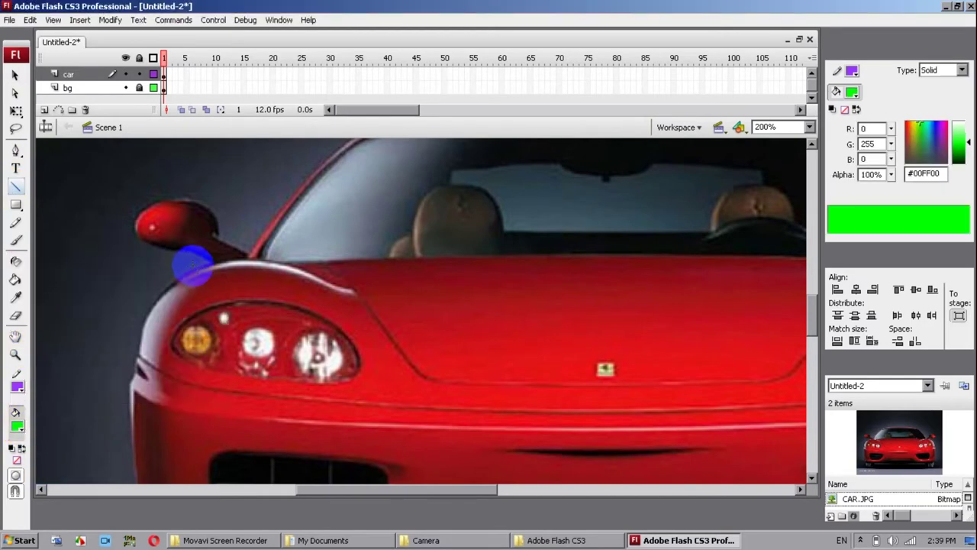
{"action": "left_click", "coordinate": [22, 391]}
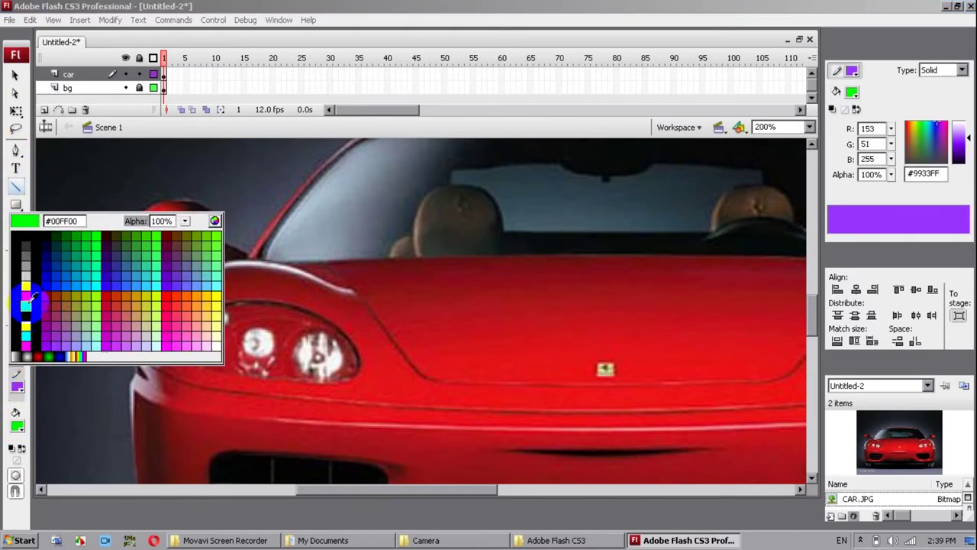
{"action": "left_click", "coordinate": [18, 313]}
{"action": "left_click", "coordinate": [16, 429]}
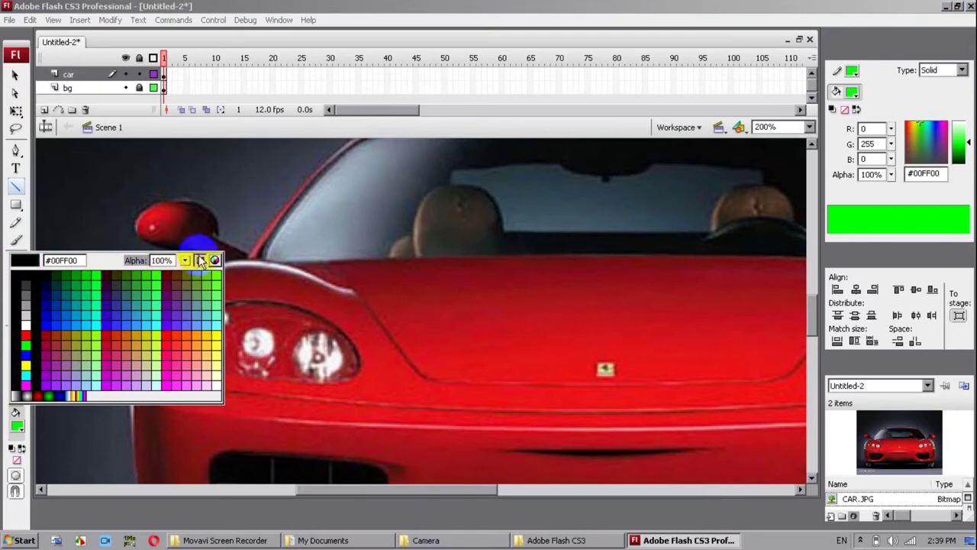
{"action": "left_click", "coordinate": [201, 260]}
{"action": "left_click_drag", "start_coordinate": [228, 265], "coordinate": [244, 252]}
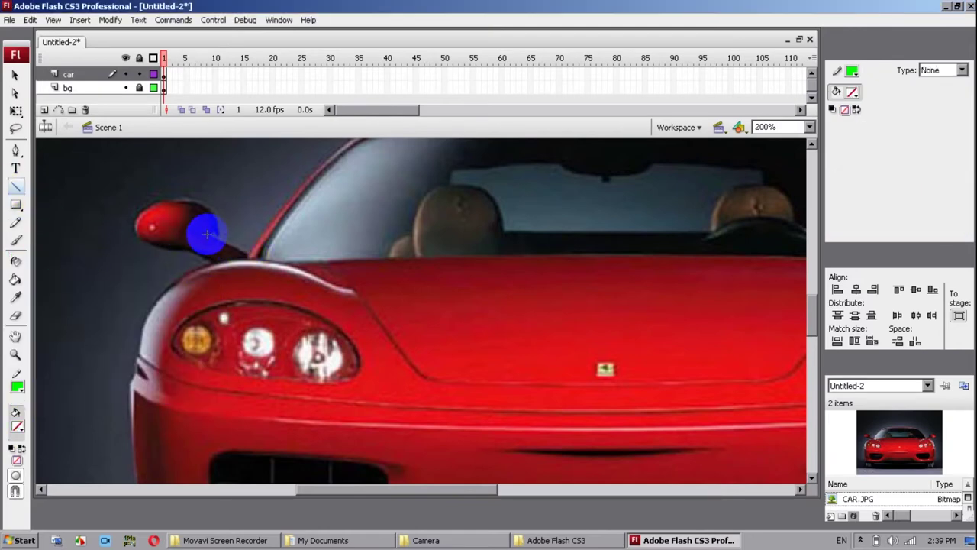
{"action": "left_click_drag", "start_coordinate": [215, 238], "coordinate": [243, 254]}
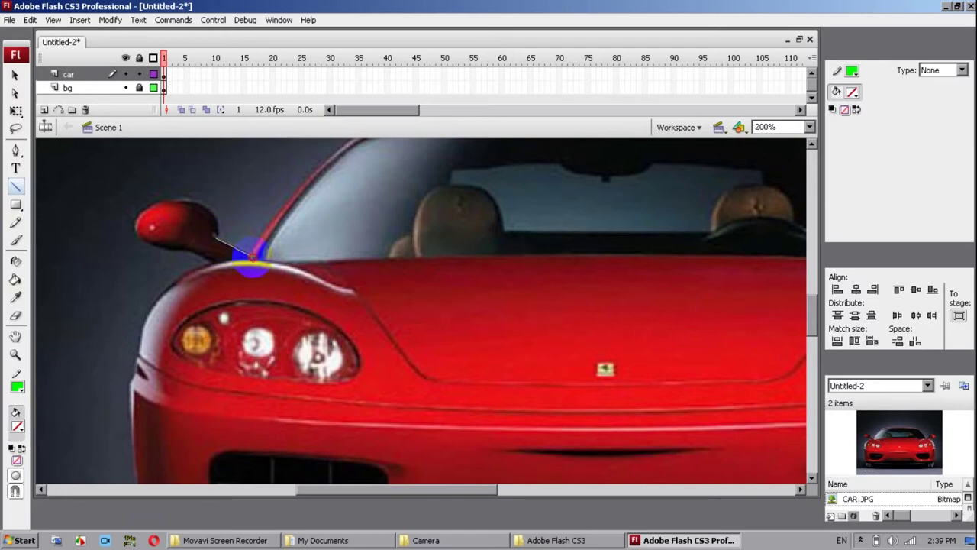
{"action": "mouse_move", "coordinate": [259, 249]}
{"action": "left_mouse_down"}
{"action": "mouse_move", "coordinate": [283, 257]}
{"action": "mouse_move", "coordinate": [200, 305]}
{"action": "mouse_move", "coordinate": [229, 301]}
{"action": "left_mouse_up"}
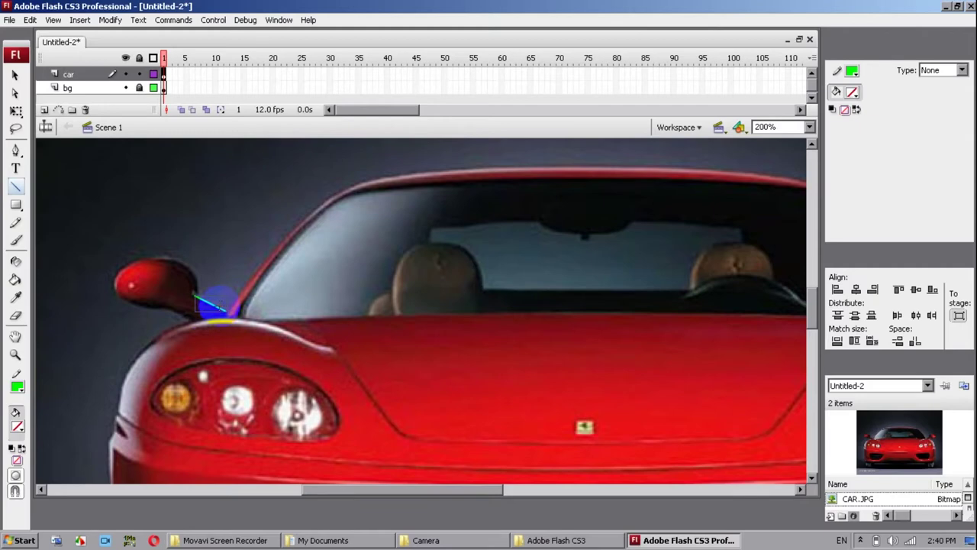
{"action": "left_click_drag", "start_coordinate": [225, 309], "coordinate": [227, 311]}
Step: Turn off object drawing and trace the car with connected straight lines from the left mirror over the roof and around the right mirror
{"action": "left_click", "coordinate": [15, 474]}
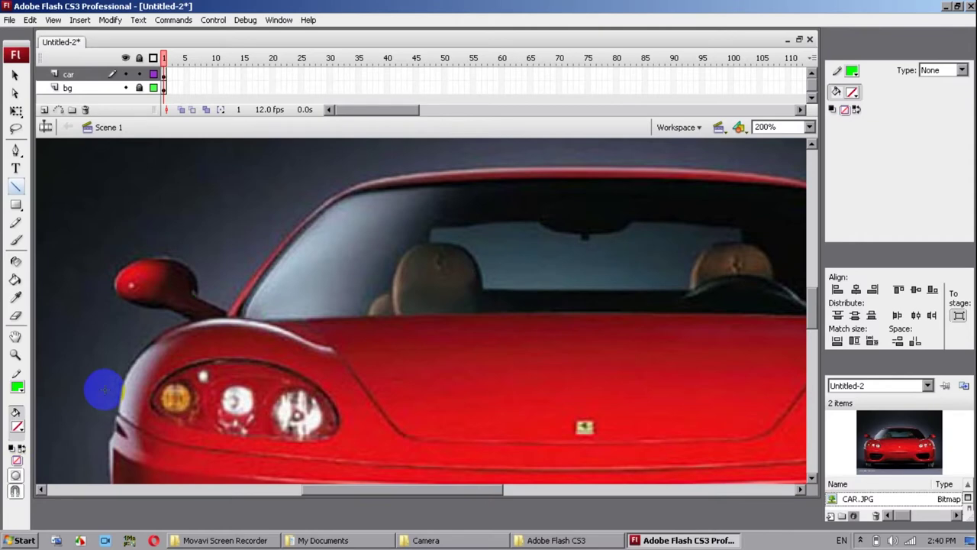
{"action": "left_click", "coordinate": [16, 475]}
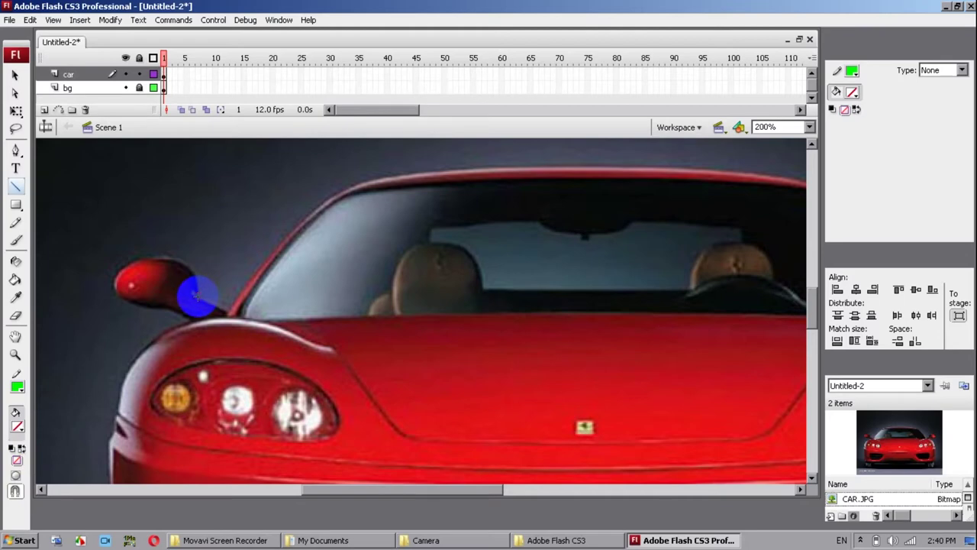
{"action": "left_click_drag", "start_coordinate": [195, 294], "coordinate": [222, 309]}
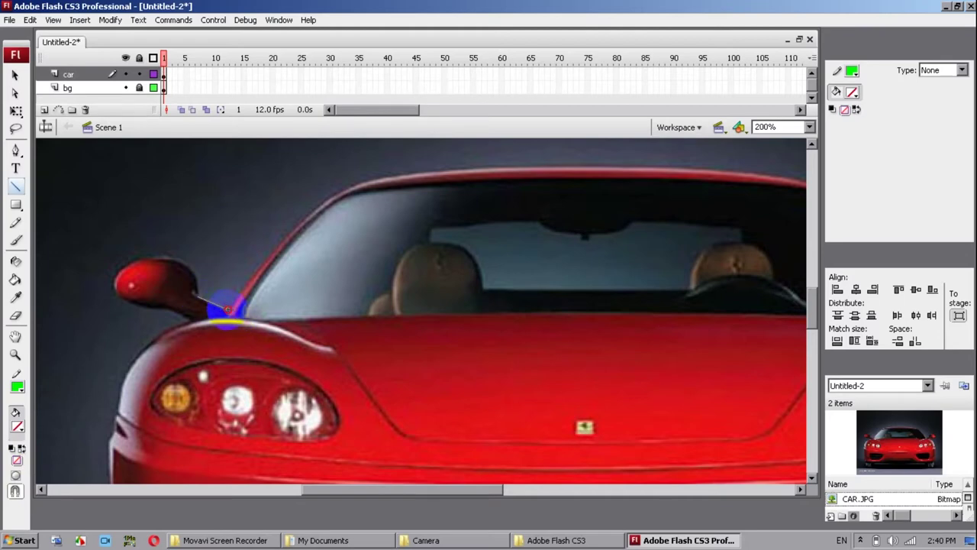
{"action": "left_click_drag", "start_coordinate": [229, 310], "coordinate": [246, 194]}
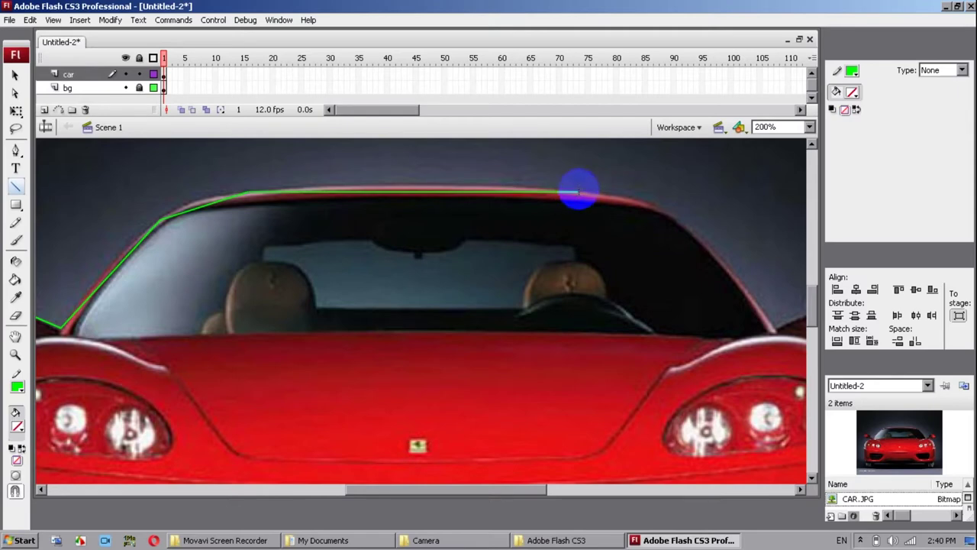
{"action": "left_click_drag", "start_coordinate": [579, 191], "coordinate": [539, 299]}
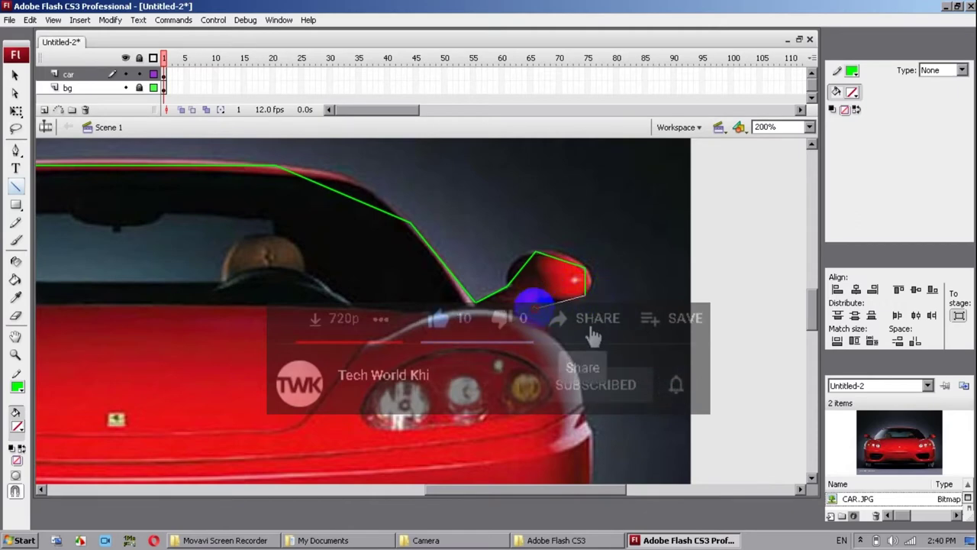
Step: Trace the underside of the right mirror with straight lines ending where it meets the fender
{"action": "left_click_drag", "start_coordinate": [542, 294], "coordinate": [545, 284]}
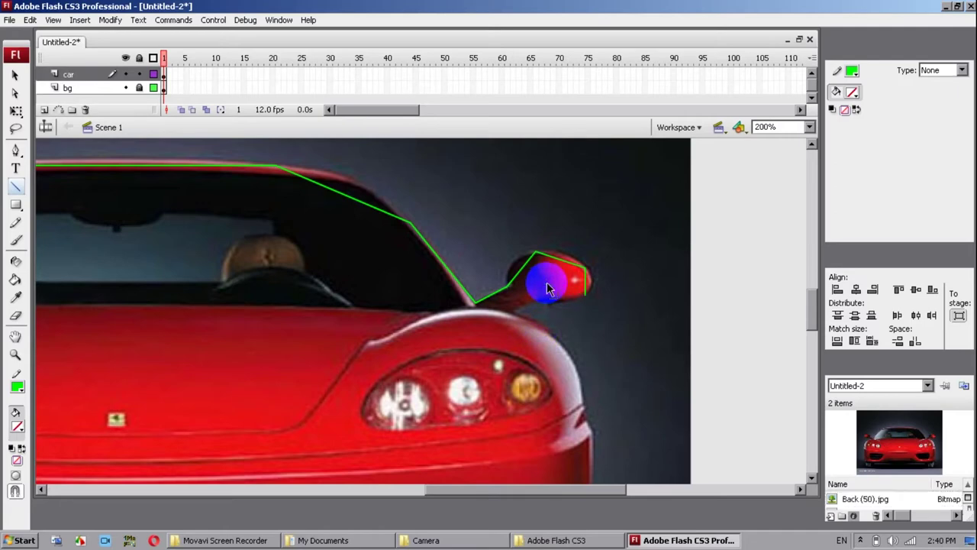
{"action": "key", "text": "ctrl+equal"}
{"action": "key", "text": "ctrl+equal"}
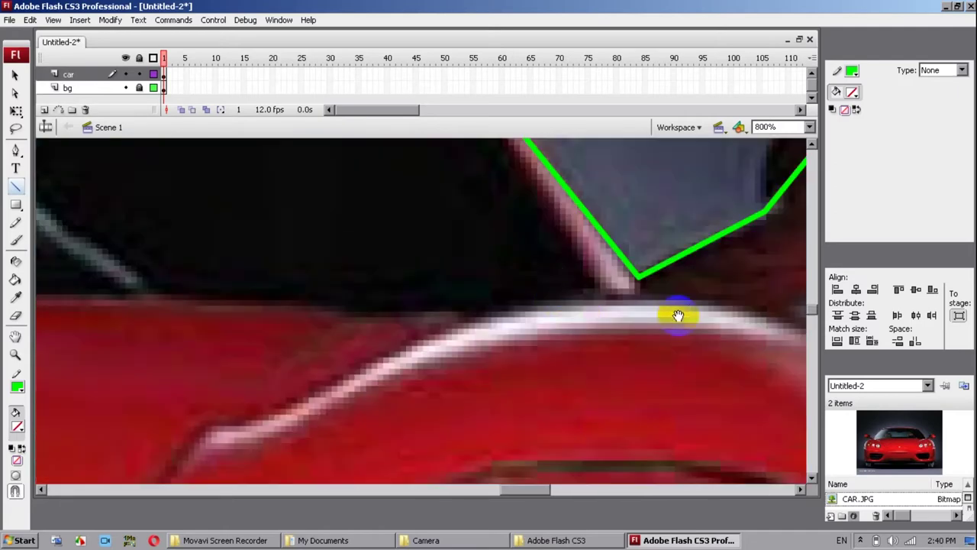
{"action": "left_click_drag", "start_coordinate": [665, 316], "coordinate": [356, 309]}
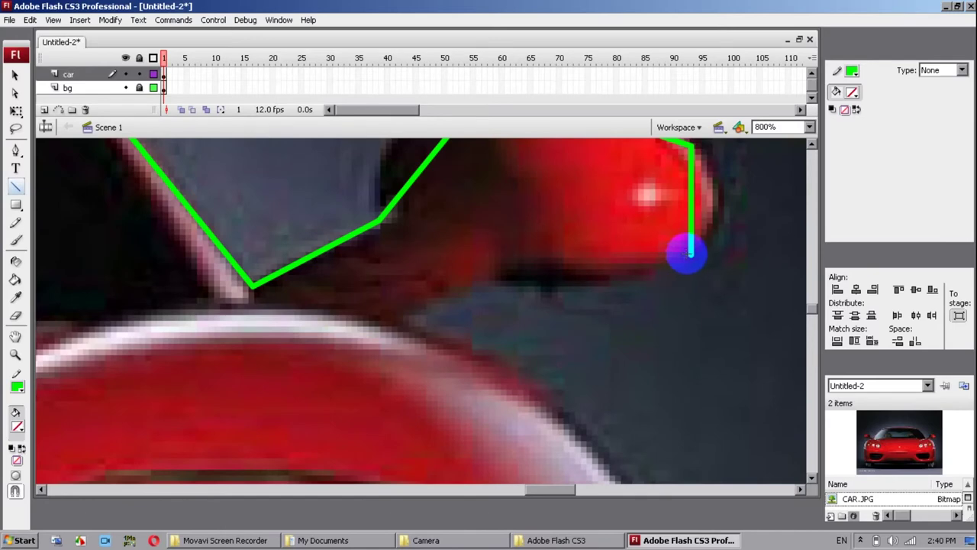
{"action": "mouse_move", "coordinate": [691, 253]}
{"action": "left_mouse_down"}
{"action": "mouse_move", "coordinate": [497, 279]}
{"action": "mouse_move", "coordinate": [402, 320]}
{"action": "mouse_move", "coordinate": [494, 362]}
{"action": "mouse_move", "coordinate": [525, 394]}
{"action": "mouse_move", "coordinate": [509, 379]}
{"action": "left_mouse_up"}
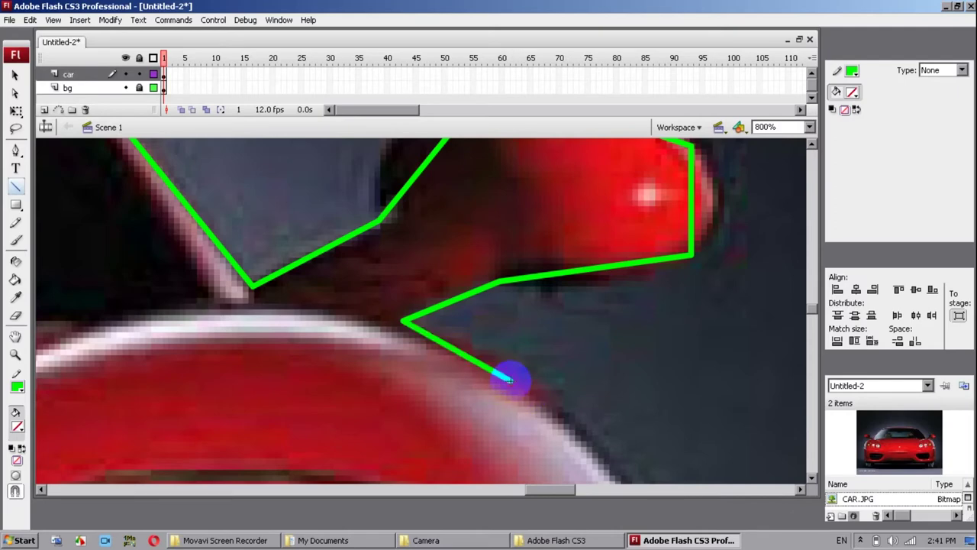
{"action": "key", "text": "ctrl+z"}
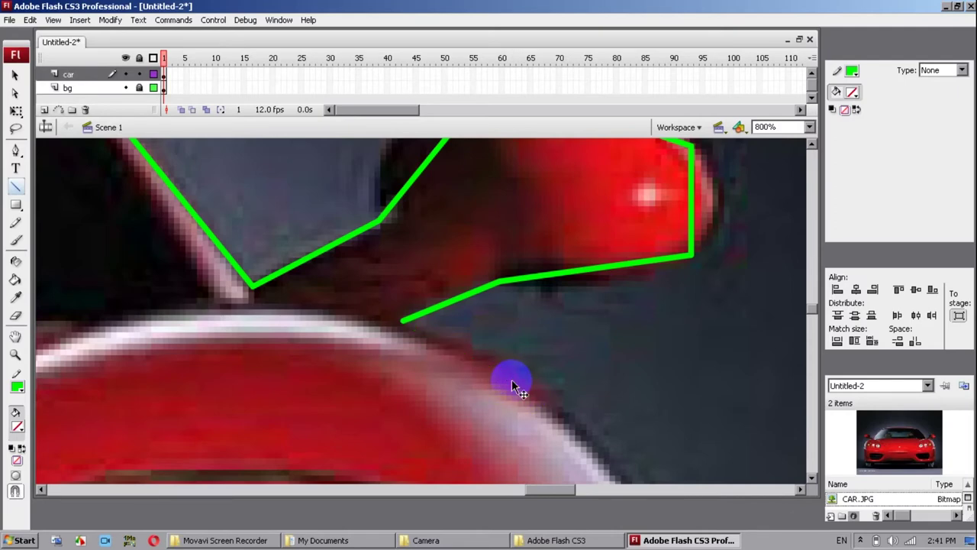
Step: Continue the straight-line outline along the right fender, down the car's side and around the right tyre
{"action": "key", "text": "ctrl+minus"}
{"action": "left_click_drag", "start_coordinate": [413, 316], "coordinate": [421, 284]}
{"action": "mouse_move", "coordinate": [421, 284]}
{"action": "left_mouse_down"}
{"action": "mouse_move", "coordinate": [425, 344]}
{"action": "mouse_move", "coordinate": [398, 415]}
{"action": "mouse_move", "coordinate": [402, 405]}
{"action": "mouse_move", "coordinate": [245, 408]}
{"action": "mouse_move", "coordinate": [257, 409]}
{"action": "mouse_move", "coordinate": [185, 347]}
{"action": "mouse_move", "coordinate": [178, 286]}
{"action": "mouse_move", "coordinate": [187, 285]}
{"action": "left_mouse_up"}
{"action": "left_click_drag", "start_coordinate": [168, 362], "coordinate": [471, 343]}
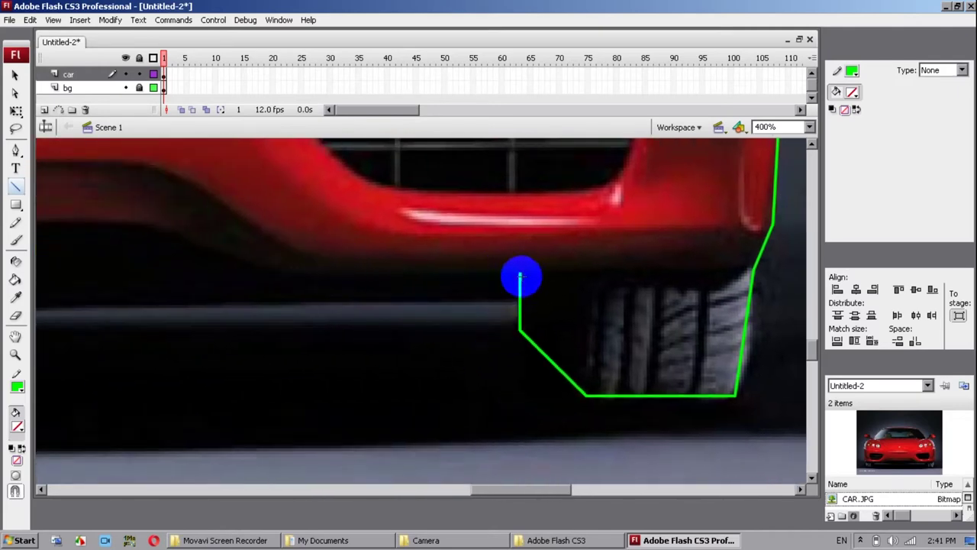
Step: Close the outline by tracing the car's underside, the left tyre, the left side and the left mirror
{"action": "left_click_drag", "start_coordinate": [520, 273], "coordinate": [128, 222]}
{"action": "left_click_drag", "start_coordinate": [79, 253], "coordinate": [554, 289]}
{"action": "mouse_move", "coordinate": [601, 252]}
{"action": "left_mouse_down"}
{"action": "mouse_move", "coordinate": [155, 288]}
{"action": "mouse_move", "coordinate": [44, 262]}
{"action": "mouse_move", "coordinate": [79, 255]}
{"action": "mouse_move", "coordinate": [204, 283]}
{"action": "mouse_move", "coordinate": [499, 286]}
{"action": "mouse_move", "coordinate": [397, 282]}
{"action": "mouse_move", "coordinate": [312, 323]}
{"action": "mouse_move", "coordinate": [243, 330]}
{"action": "mouse_move", "coordinate": [316, 317]}
{"action": "mouse_move", "coordinate": [242, 348]}
{"action": "mouse_move", "coordinate": [480, 330]}
{"action": "mouse_move", "coordinate": [303, 313]}
{"action": "mouse_move", "coordinate": [268, 332]}
{"action": "mouse_move", "coordinate": [279, 331]}
{"action": "mouse_move", "coordinate": [251, 404]}
{"action": "mouse_move", "coordinate": [220, 445]}
{"action": "mouse_move", "coordinate": [327, 290]}
{"action": "mouse_move", "coordinate": [356, 306]}
{"action": "mouse_move", "coordinate": [365, 298]}
{"action": "mouse_move", "coordinate": [210, 308]}
{"action": "mouse_move", "coordinate": [212, 290]}
{"action": "mouse_move", "coordinate": [297, 306]}
{"action": "mouse_move", "coordinate": [394, 396]}
{"action": "mouse_move", "coordinate": [349, 360]}
{"action": "mouse_move", "coordinate": [349, 277]}
{"action": "mouse_move", "coordinate": [328, 170]}
{"action": "mouse_move", "coordinate": [366, 281]}
{"action": "mouse_move", "coordinate": [365, 398]}
{"action": "mouse_move", "coordinate": [366, 231]}
{"action": "mouse_move", "coordinate": [343, 207]}
{"action": "mouse_move", "coordinate": [365, 300]}
{"action": "mouse_move", "coordinate": [360, 384]}
{"action": "mouse_move", "coordinate": [357, 306]}
{"action": "mouse_move", "coordinate": [368, 261]}
{"action": "mouse_move", "coordinate": [376, 255]}
{"action": "mouse_move", "coordinate": [408, 283]}
{"action": "mouse_move", "coordinate": [277, 464]}
{"action": "mouse_move", "coordinate": [247, 458]}
{"action": "mouse_move", "coordinate": [252, 447]}
{"action": "left_mouse_up"}
{"action": "left_click_drag", "start_coordinate": [251, 447], "coordinate": [272, 355]}
{"action": "left_click_drag", "start_coordinate": [271, 356], "coordinate": [214, 253]}
{"action": "left_click_drag", "start_coordinate": [215, 253], "coordinate": [374, 305]}
Step: Bend the outline segments around the left mirror into curves and shift their corners to match its rounded edge
{"action": "left_click", "coordinate": [13, 76]}
{"action": "left_click", "coordinate": [76, 244]}
{"action": "left_click", "coordinate": [15, 126]}
{"action": "left_click_drag", "start_coordinate": [145, 289], "coordinate": [205, 249]}
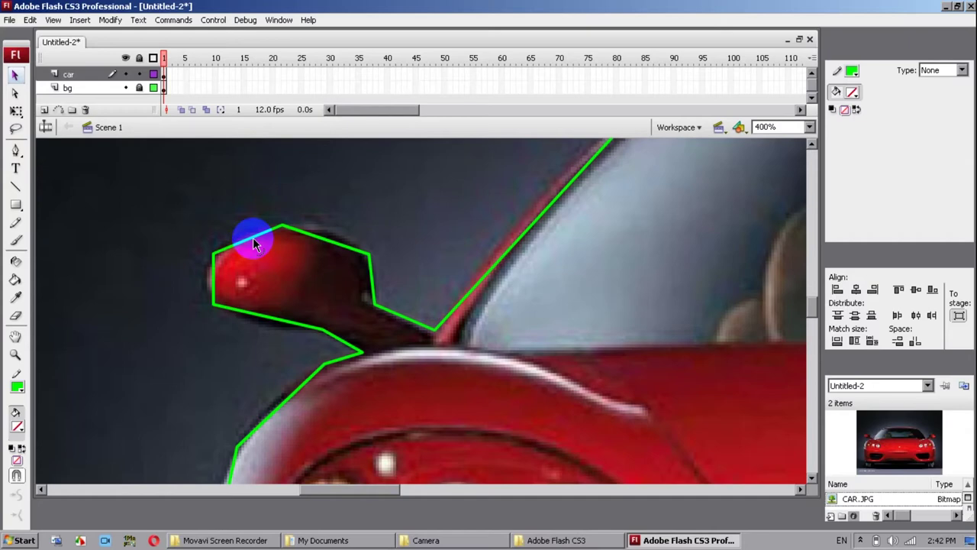
{"action": "left_click_drag", "start_coordinate": [254, 238], "coordinate": [235, 230]}
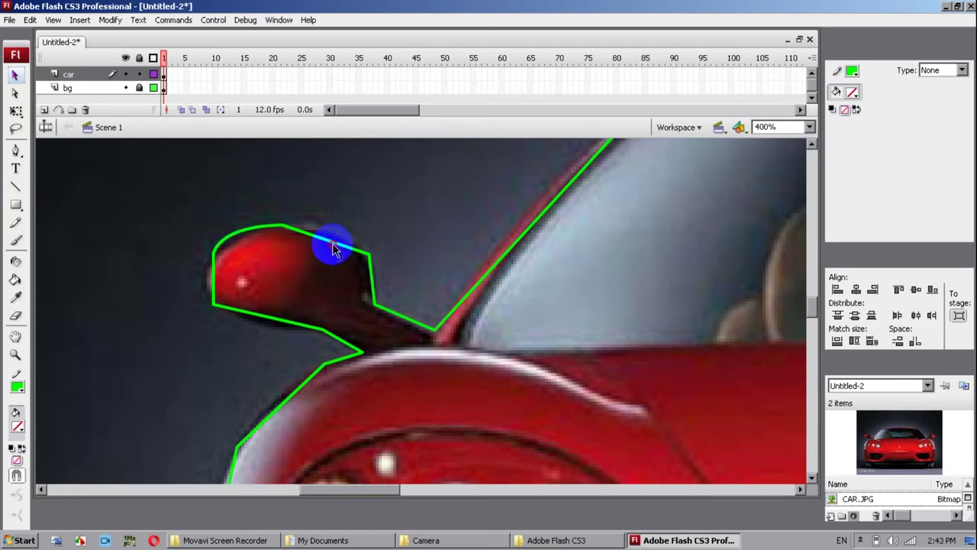
{"action": "left_click_drag", "start_coordinate": [334, 248], "coordinate": [337, 245]}
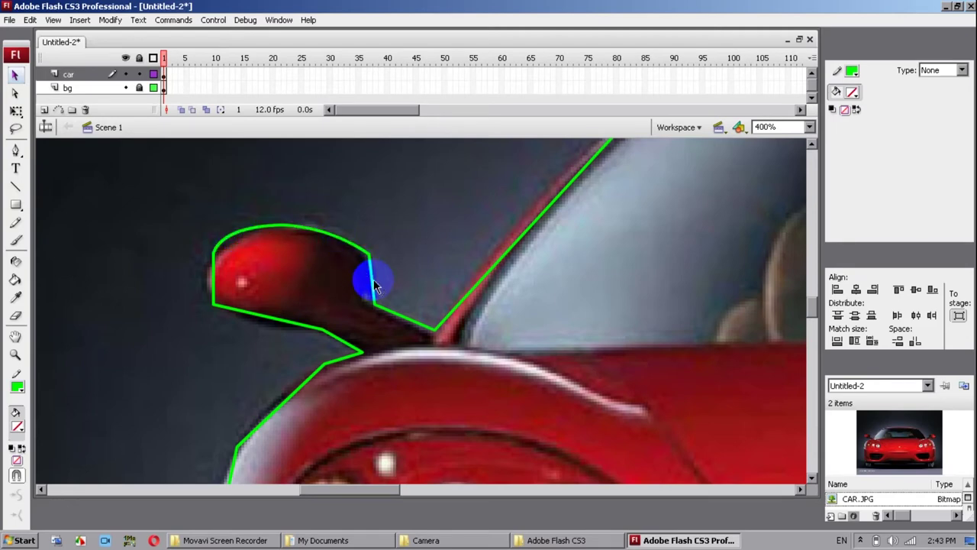
{"action": "left_click_drag", "start_coordinate": [369, 258], "coordinate": [377, 283]}
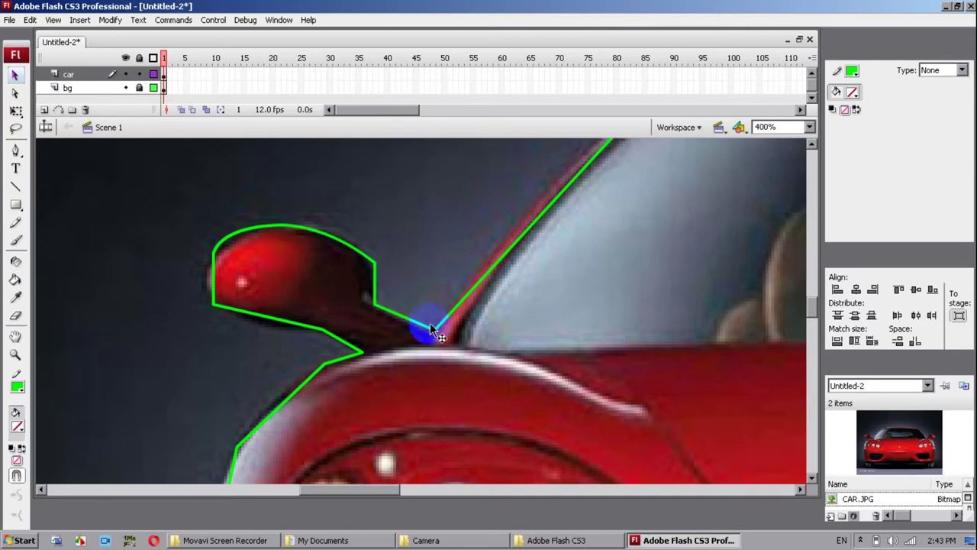
{"action": "left_click_drag", "start_coordinate": [435, 330], "coordinate": [431, 336]}
{"action": "left_click_drag", "start_coordinate": [272, 333], "coordinate": [271, 333]}
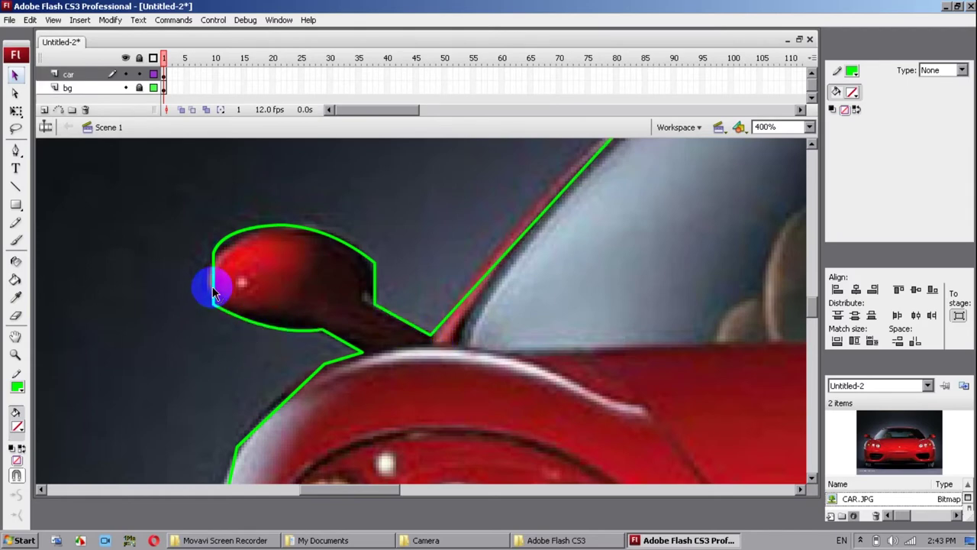
{"action": "mouse_move", "coordinate": [212, 286]}
{"action": "left_mouse_down"}
{"action": "mouse_move", "coordinate": [199, 292]}
{"action": "mouse_move", "coordinate": [210, 272]}
{"action": "left_mouse_up"}
{"action": "left_click_drag", "start_coordinate": [230, 237], "coordinate": [236, 239]}
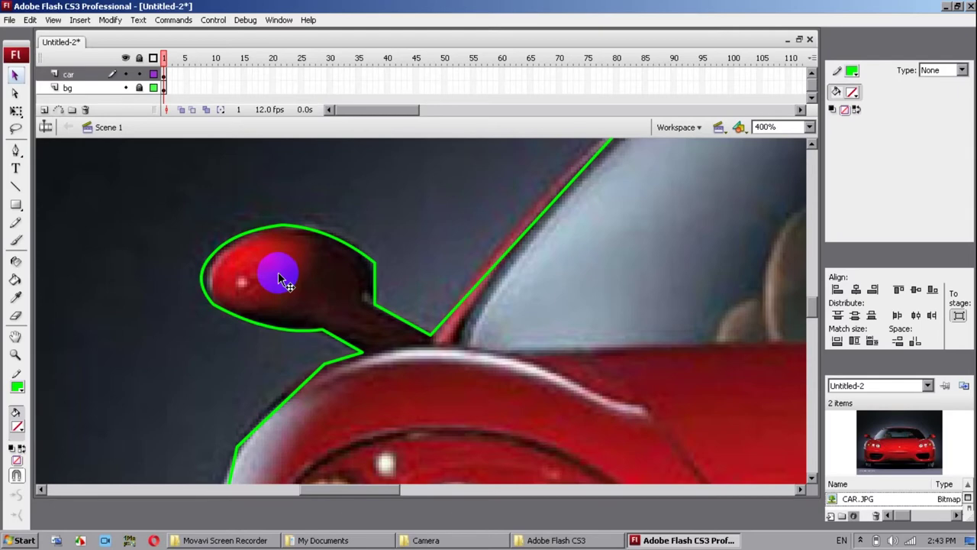
{"action": "left_click_drag", "start_coordinate": [376, 264], "coordinate": [357, 267]}
Step: Curve the outline along the left fender, the left end of the roof and the roof's top edge to fit the car
{"action": "left_click_drag", "start_coordinate": [313, 381], "coordinate": [280, 392]}
{"action": "left_click_drag", "start_coordinate": [413, 321], "coordinate": [311, 286]}
{"action": "left_click_drag", "start_coordinate": [507, 167], "coordinate": [481, 163]}
{"action": "left_click_drag", "start_coordinate": [563, 222], "coordinate": [81, 289]}
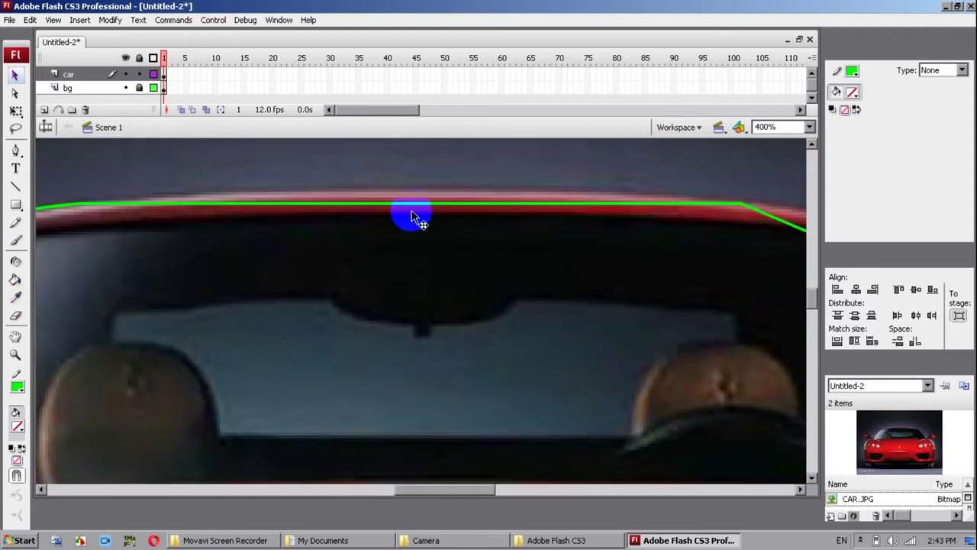
{"action": "left_click_drag", "start_coordinate": [411, 209], "coordinate": [416, 192]}
Step: Curve the outline around the roof's right shoulder and move its corner points onto the car's edge
{"action": "left_click_drag", "start_coordinate": [630, 274], "coordinate": [184, 278]}
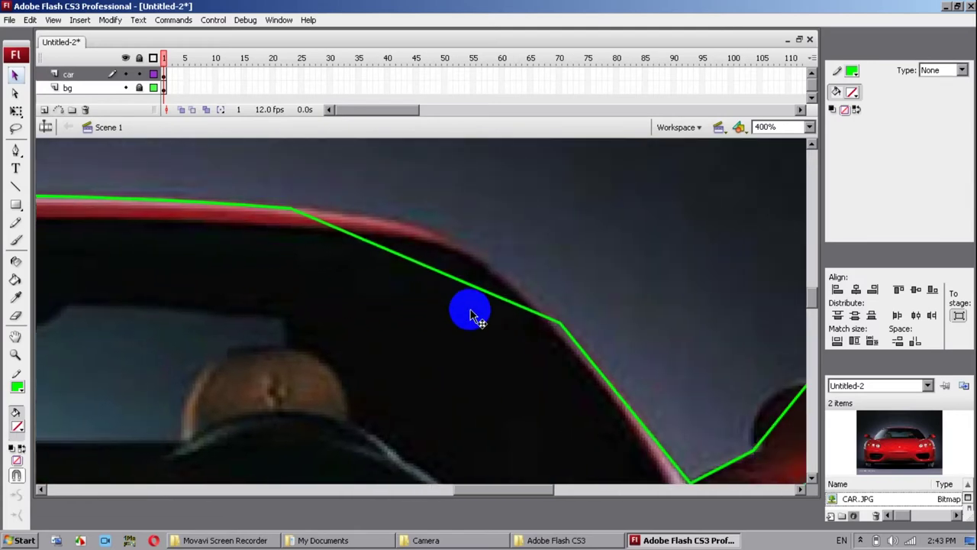
{"action": "left_click_drag", "start_coordinate": [457, 297], "coordinate": [451, 245]}
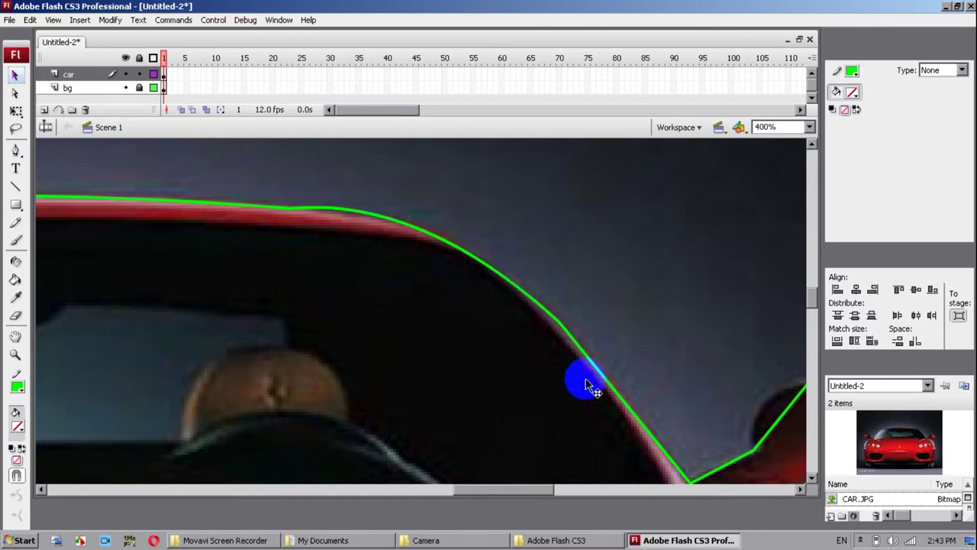
{"action": "left_click_drag", "start_coordinate": [387, 224], "coordinate": [388, 227]}
{"action": "left_click_drag", "start_coordinate": [462, 262], "coordinate": [473, 253]}
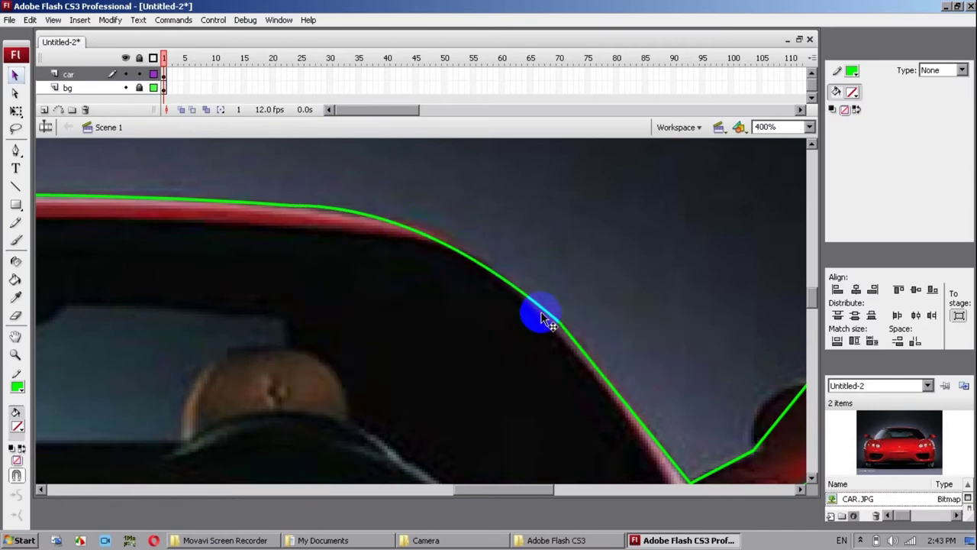
{"action": "left_click_drag", "start_coordinate": [544, 311], "coordinate": [539, 306]}
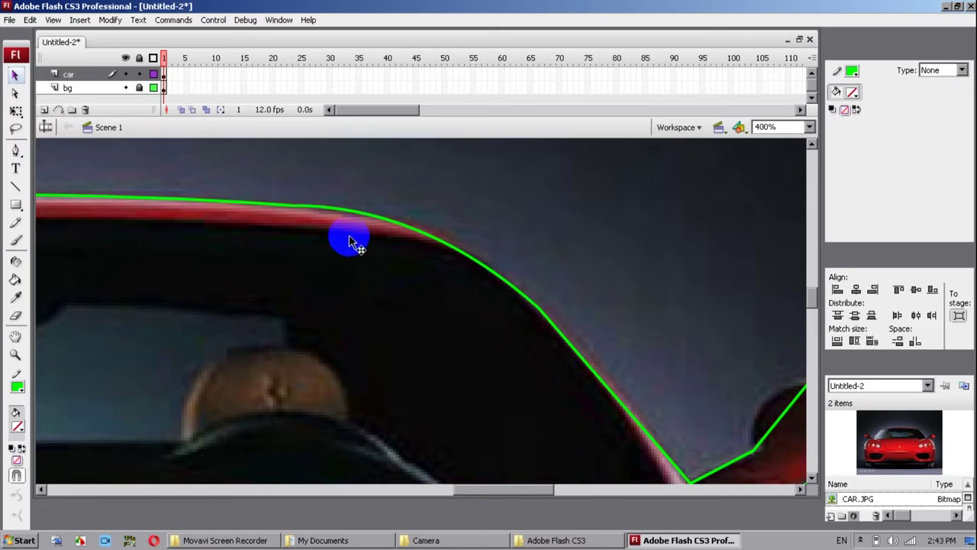
Step: Curve the outline segments around the right mirror so they follow its rounded edge
{"action": "left_click_drag", "start_coordinate": [421, 362], "coordinate": [194, 216]}
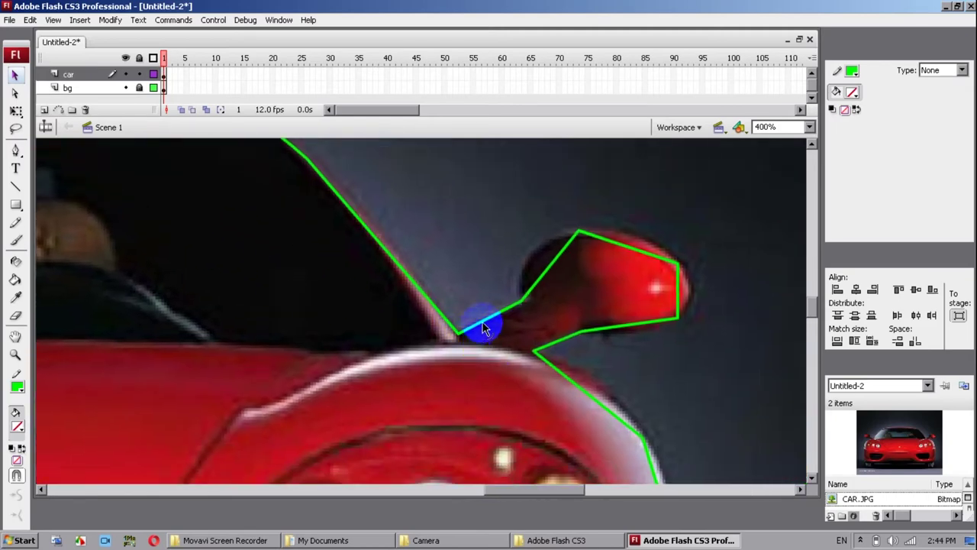
{"action": "left_click_drag", "start_coordinate": [551, 273], "coordinate": [529, 256]}
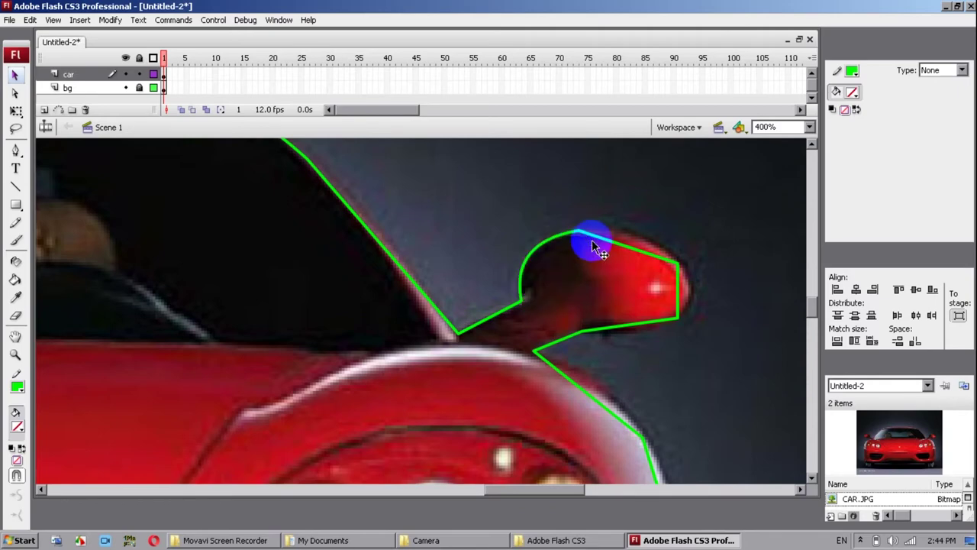
{"action": "left_click_drag", "start_coordinate": [629, 234], "coordinate": [629, 230]}
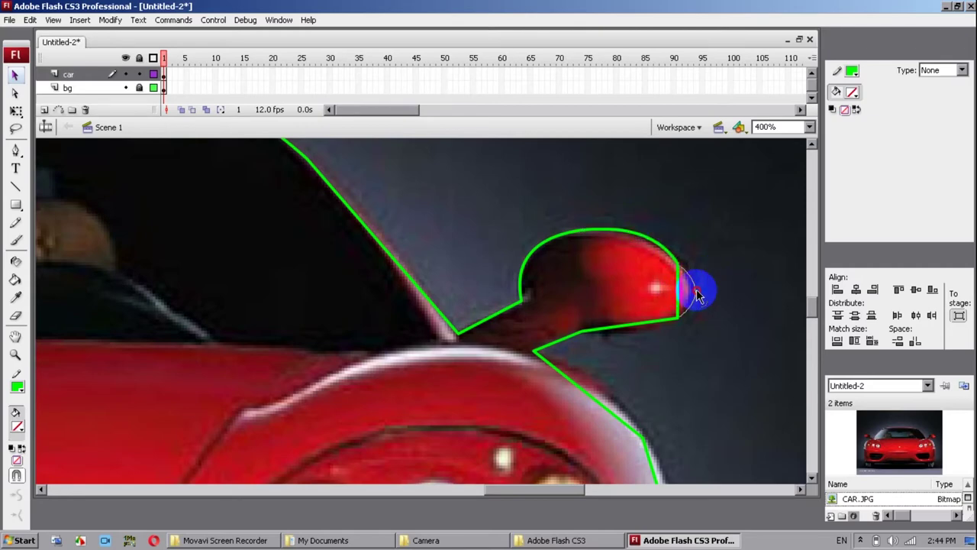
{"action": "left_click_drag", "start_coordinate": [691, 289], "coordinate": [691, 290]}
{"action": "left_click_drag", "start_coordinate": [645, 330], "coordinate": [639, 338]}
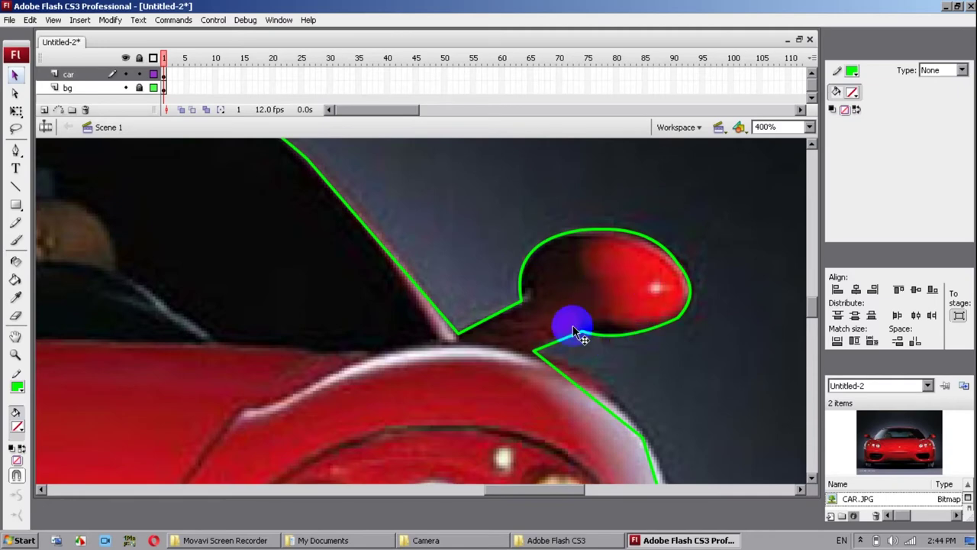
Step: Bend the outline along the right fender to match the car's edge beside the headlight
{"action": "left_click_drag", "start_coordinate": [541, 437], "coordinate": [280, 321]}
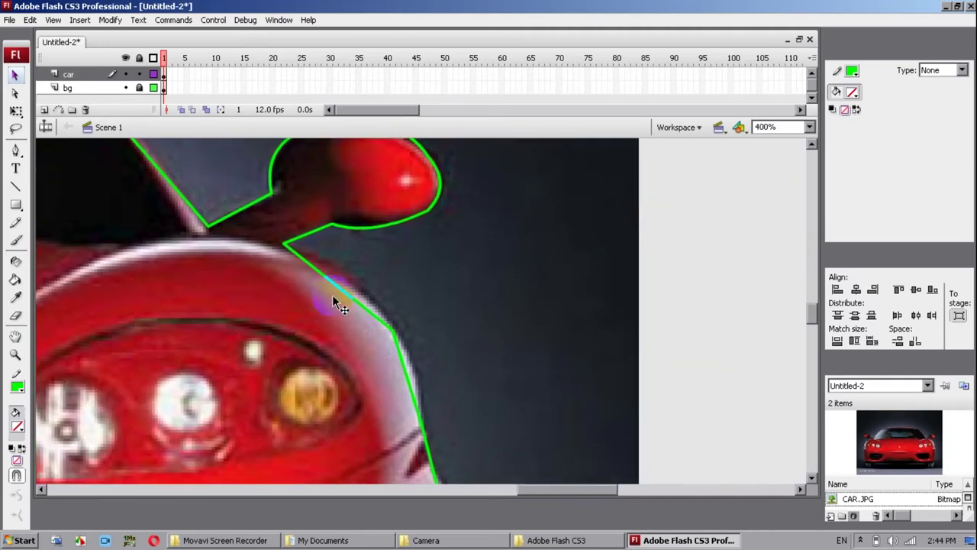
{"action": "left_click_drag", "start_coordinate": [345, 291], "coordinate": [364, 282]}
{"action": "left_click_drag", "start_coordinate": [427, 394], "coordinate": [427, 398]}
Step: Curve the outline around the right tyre's outer side and underside
{"action": "left_click_drag", "start_coordinate": [389, 454], "coordinate": [338, 252]}
{"action": "left_click_drag", "start_coordinate": [399, 381], "coordinate": [302, 129]}
{"action": "left_click_drag", "start_coordinate": [290, 313], "coordinate": [327, 393]}
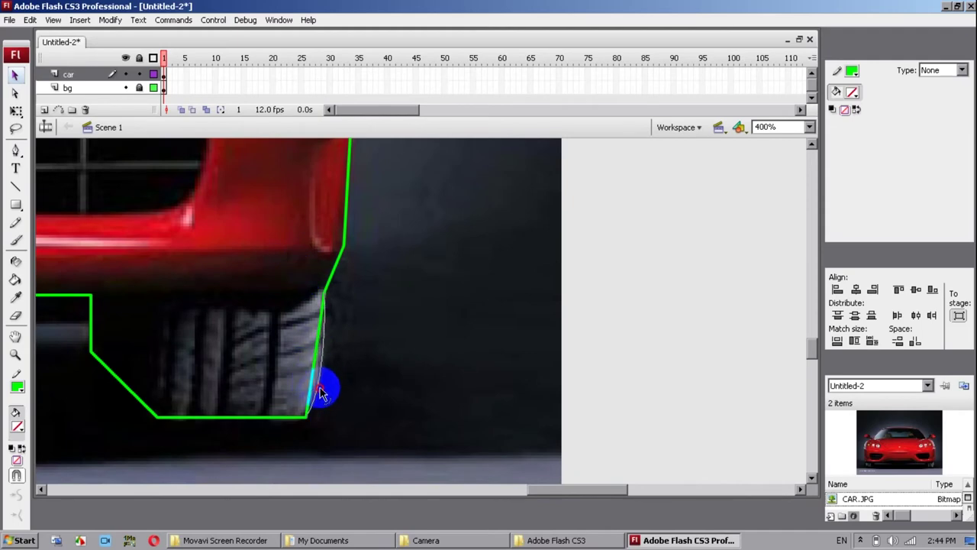
{"action": "left_click_drag", "start_coordinate": [214, 425], "coordinate": [215, 430]}
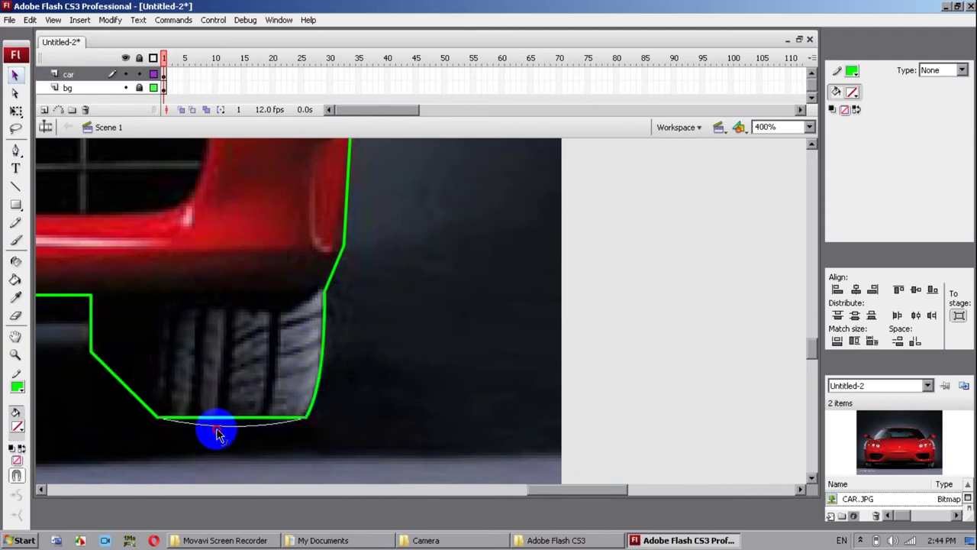
{"action": "left_click_drag", "start_coordinate": [104, 409], "coordinate": [294, 372]}
Step: Curve the outline around the left tyre's inner side, underside and outer side
{"action": "mouse_move", "coordinate": [247, 301]}
{"action": "left_mouse_down"}
{"action": "mouse_move", "coordinate": [426, 331]}
{"action": "mouse_move", "coordinate": [539, 332]}
{"action": "mouse_move", "coordinate": [515, 310]}
{"action": "mouse_move", "coordinate": [733, 312]}
{"action": "left_mouse_up"}
{"action": "left_click_drag", "start_coordinate": [161, 317], "coordinate": [490, 323]}
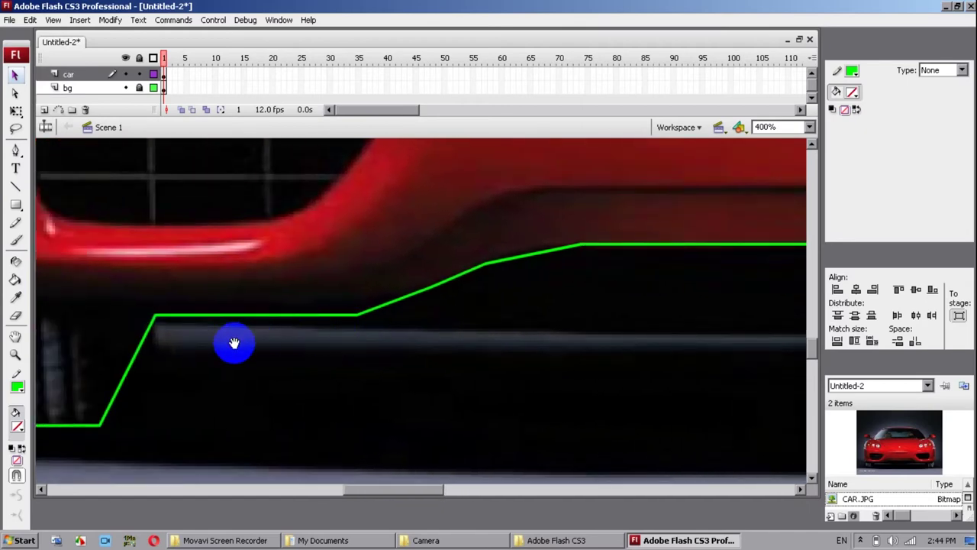
{"action": "left_click_drag", "start_coordinate": [234, 343], "coordinate": [323, 343]}
{"action": "left_click_drag", "start_coordinate": [222, 371], "coordinate": [226, 389]}
{"action": "left_click_drag", "start_coordinate": [124, 454], "coordinate": [361, 393]}
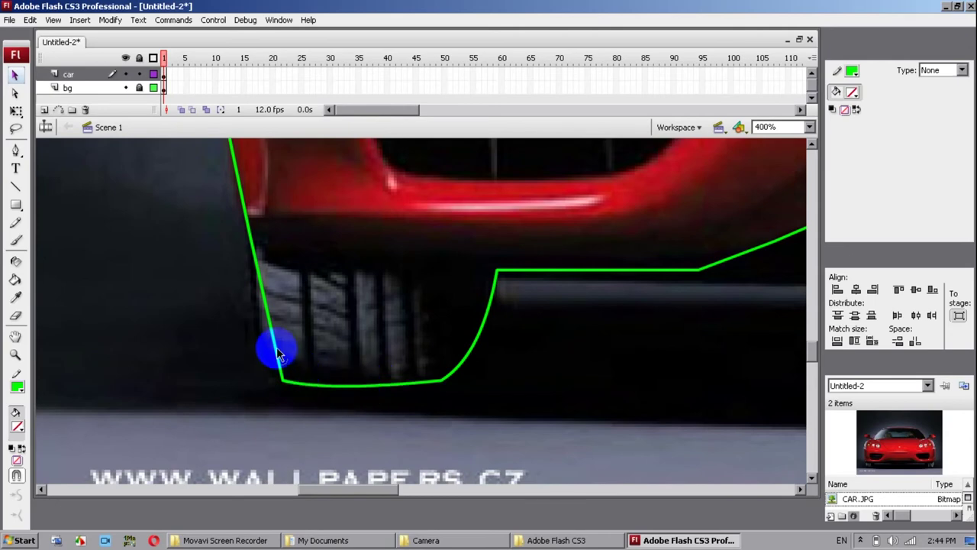
{"action": "left_click_drag", "start_coordinate": [278, 352], "coordinate": [257, 389]}
Step: Curve the outline along the left fender beside the headlight to fit the car's edge
{"action": "mouse_move", "coordinate": [245, 272]}
{"action": "left_mouse_down"}
{"action": "mouse_move", "coordinate": [320, 419]}
{"action": "mouse_move", "coordinate": [331, 465]}
{"action": "left_mouse_up"}
{"action": "left_click_drag", "start_coordinate": [336, 278], "coordinate": [366, 441]}
{"action": "left_click_drag", "start_coordinate": [341, 300], "coordinate": [343, 407]}
{"action": "left_click_drag", "start_coordinate": [367, 320], "coordinate": [319, 436]}
{"action": "left_click_drag", "start_coordinate": [333, 291], "coordinate": [339, 332]}
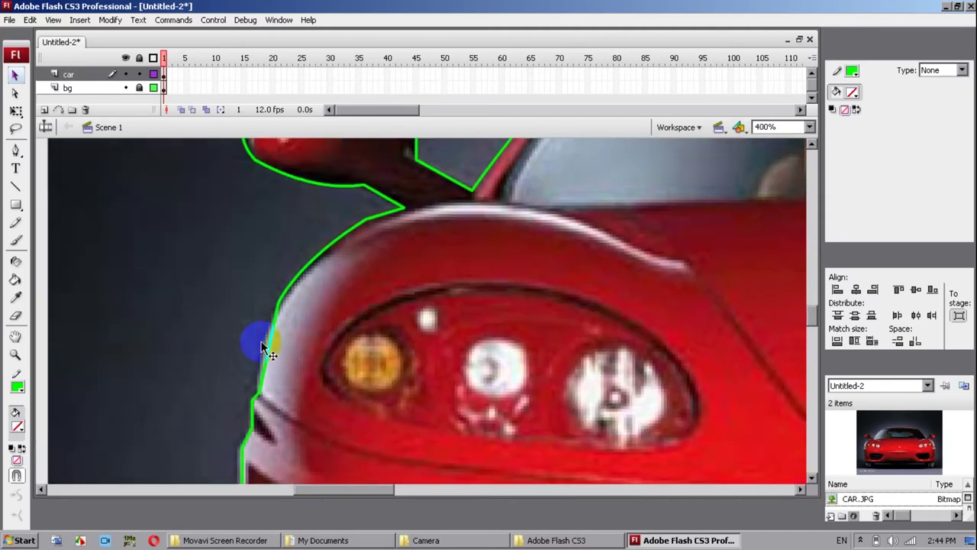
{"action": "left_click_drag", "start_coordinate": [265, 356], "coordinate": [268, 350]}
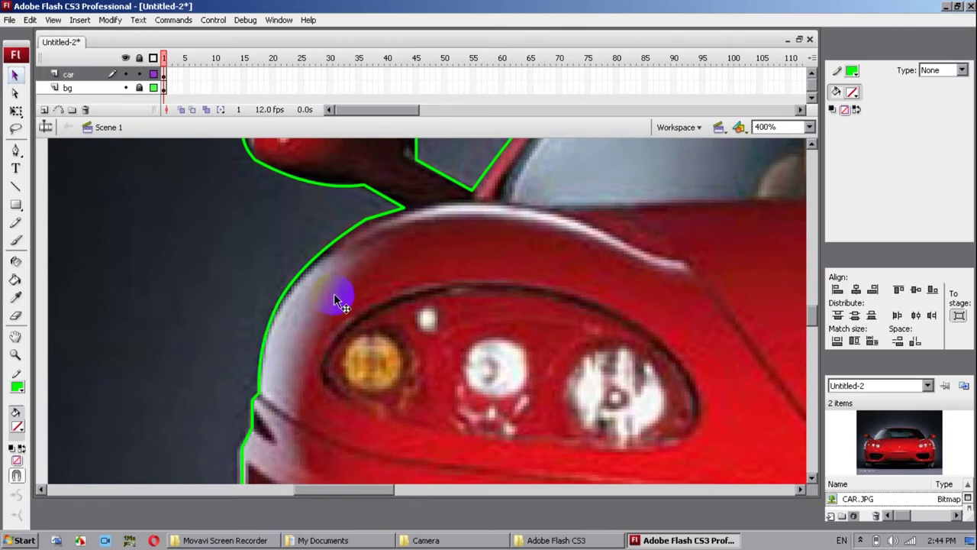
Step: Delete the dark backdrop of the car picture outside the green outline, leaving only the car
{"action": "key", "text": "ctrl+1"}
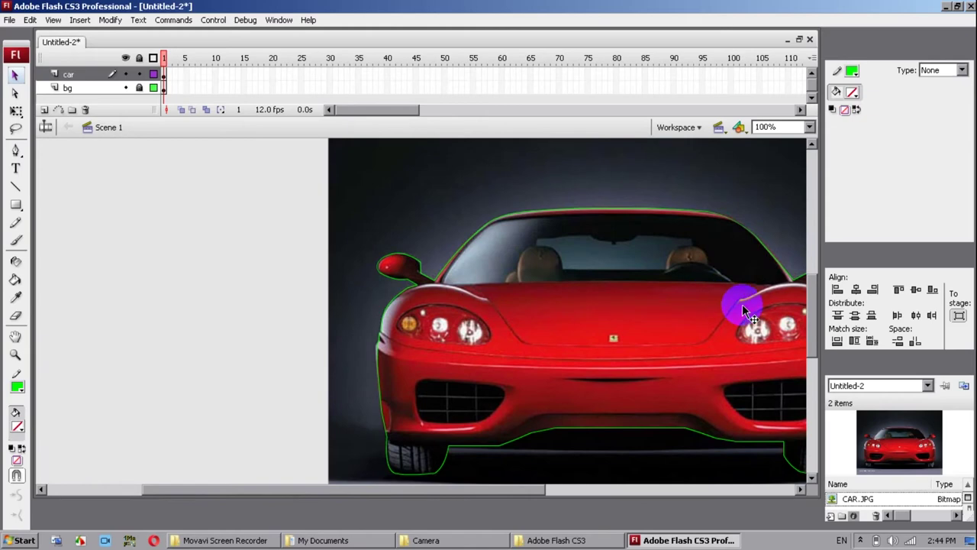
{"action": "left_click_drag", "start_coordinate": [741, 349], "coordinate": [540, 326]}
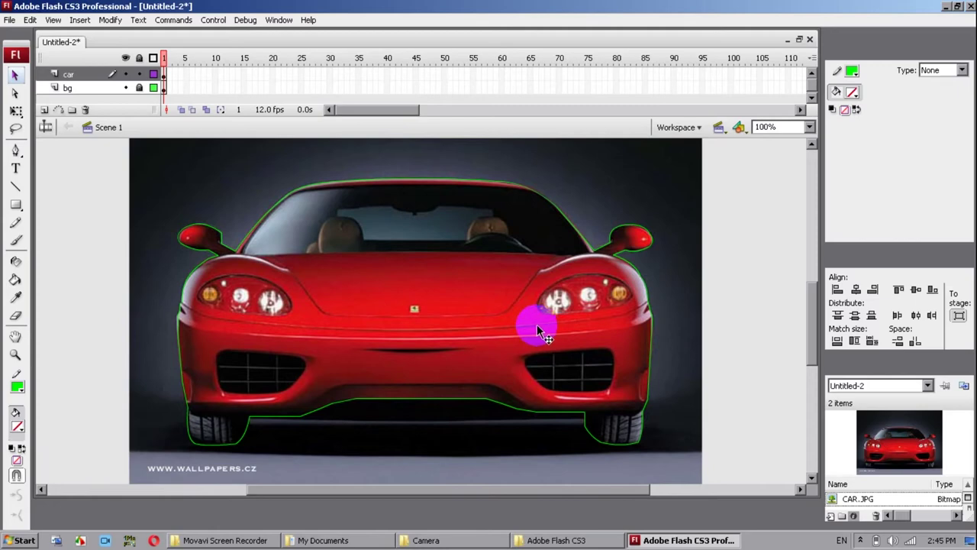
{"action": "left_click", "coordinate": [15, 76]}
{"action": "left_click", "coordinate": [178, 223]}
{"action": "left_click", "coordinate": [527, 147]}
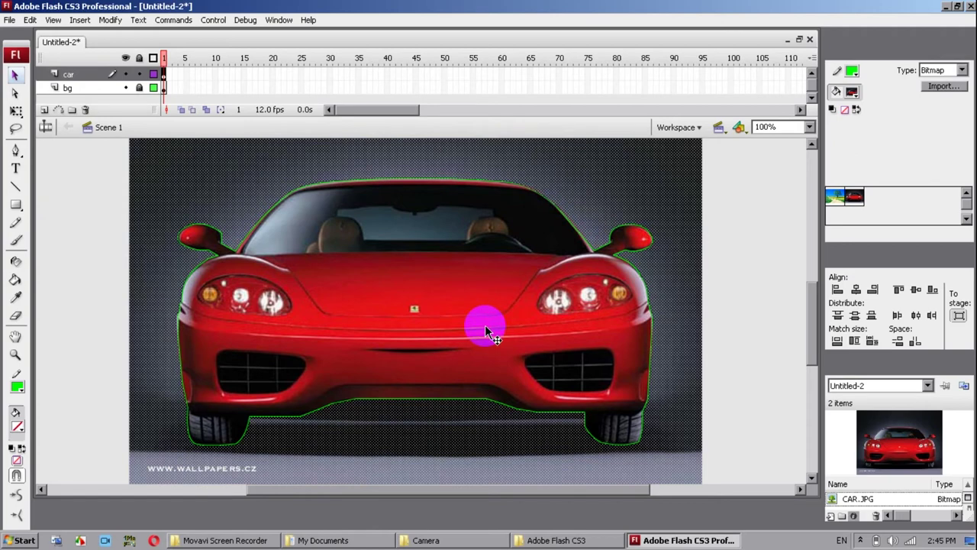
{"action": "key", "text": "Delete"}
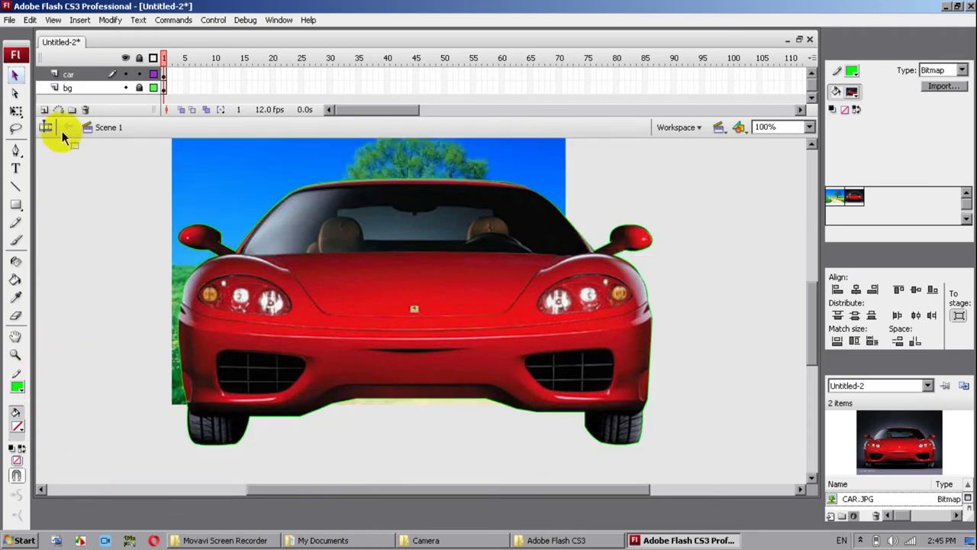
Step: Remove the green outline by setting the car artwork's stroke colour to none
{"action": "left_click", "coordinate": [165, 74]}
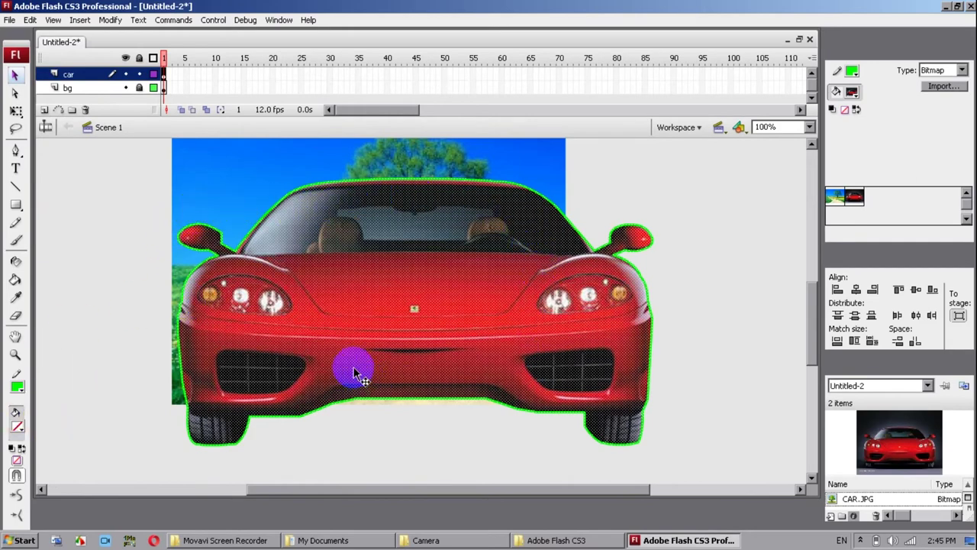
{"action": "left_click", "coordinate": [17, 389]}
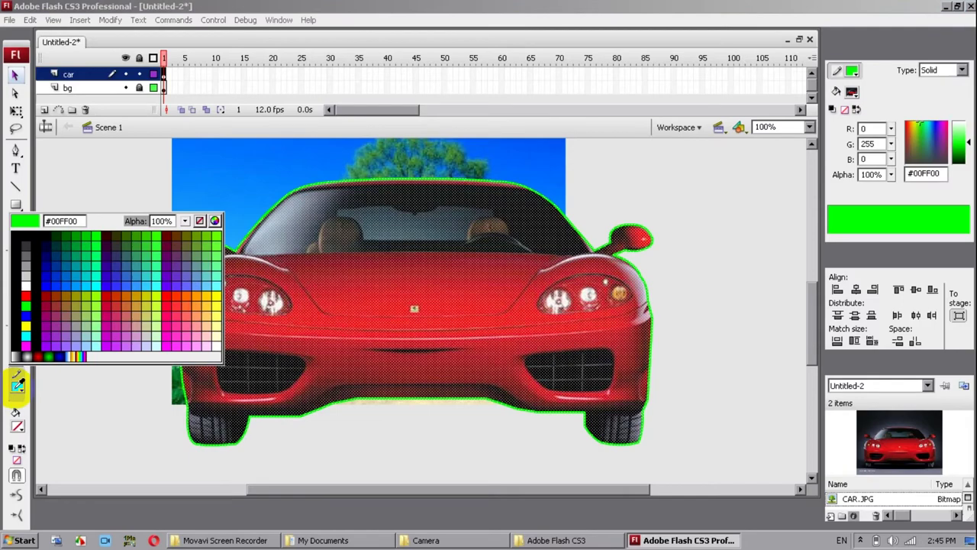
{"action": "left_click", "coordinate": [201, 217]}
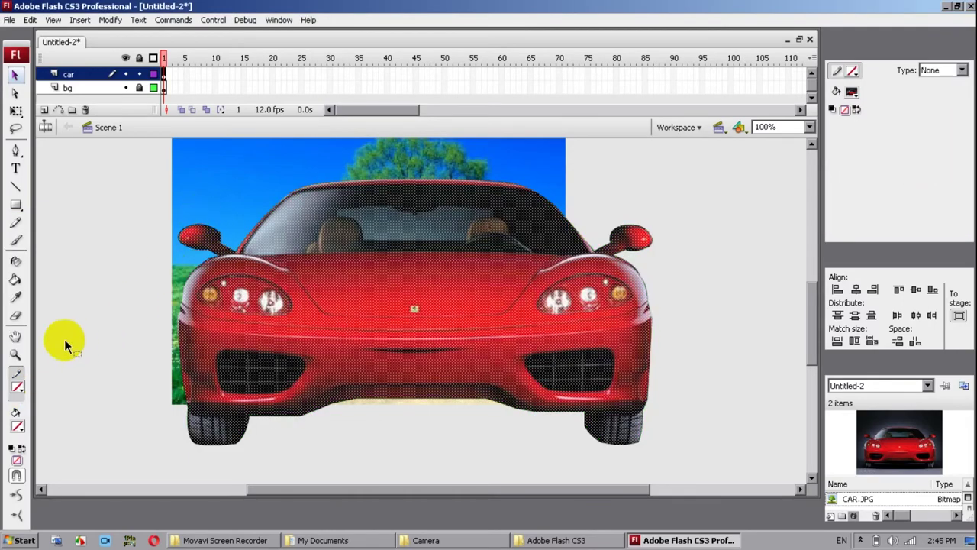
{"action": "left_click", "coordinate": [230, 308]}
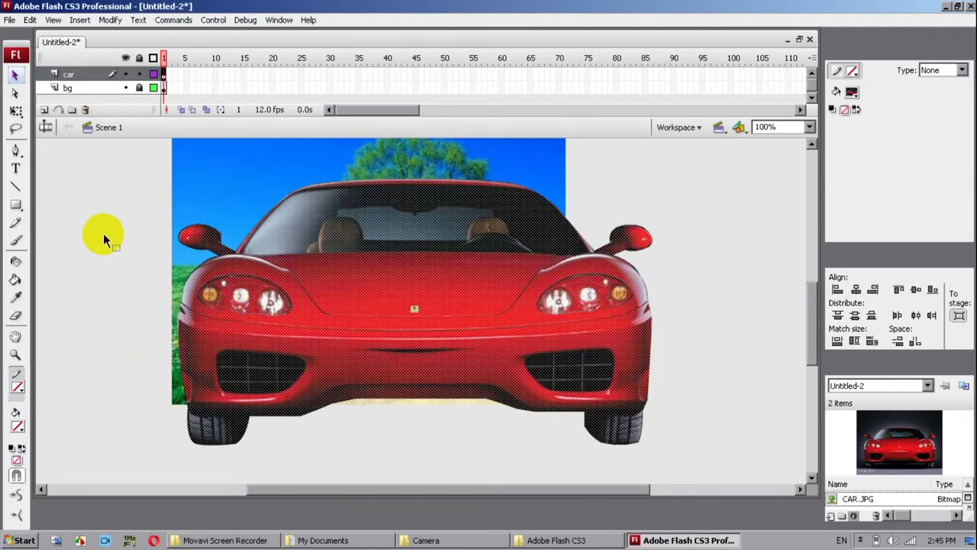
{"action": "left_click", "coordinate": [103, 233]}
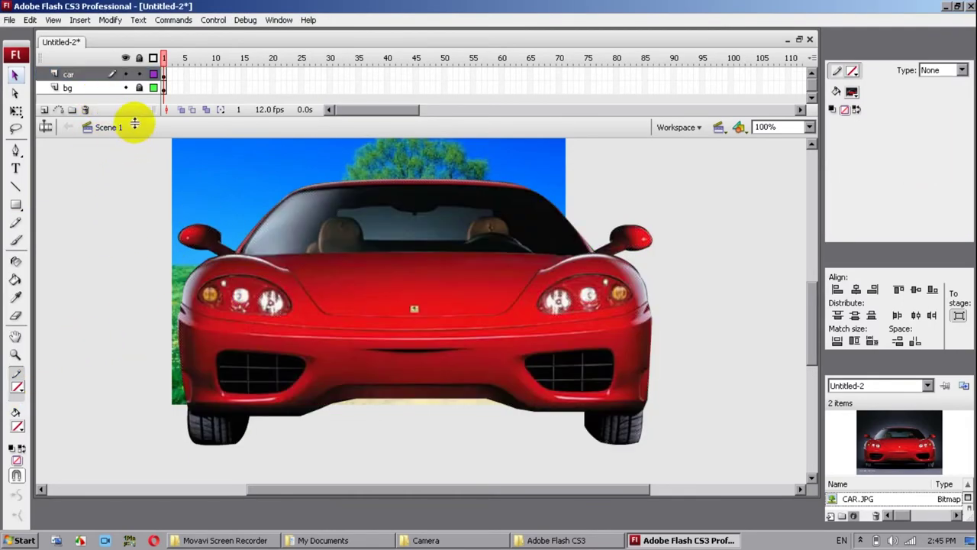
Step: Convert the cut-out car to a graphic symbol named car
{"action": "left_click", "coordinate": [165, 74]}
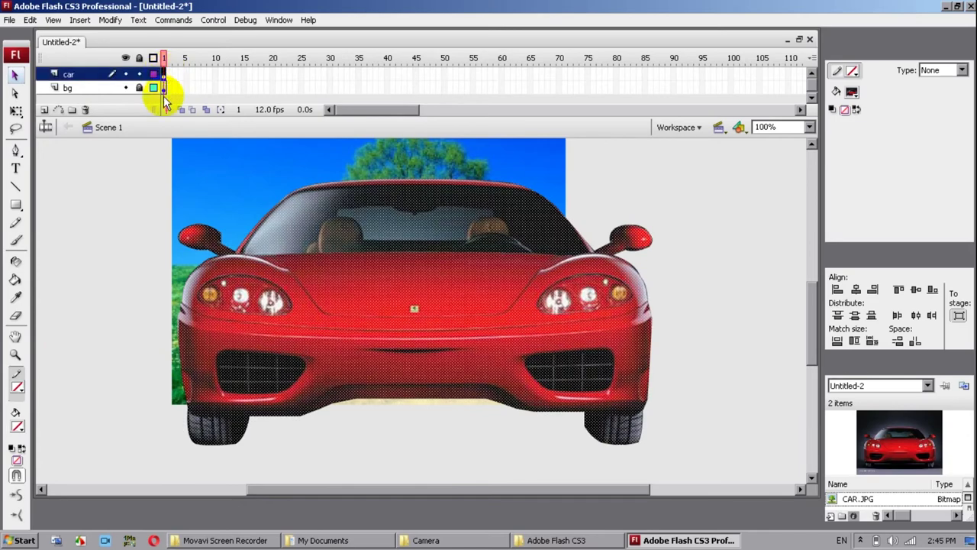
{"action": "key", "text": "F8"}
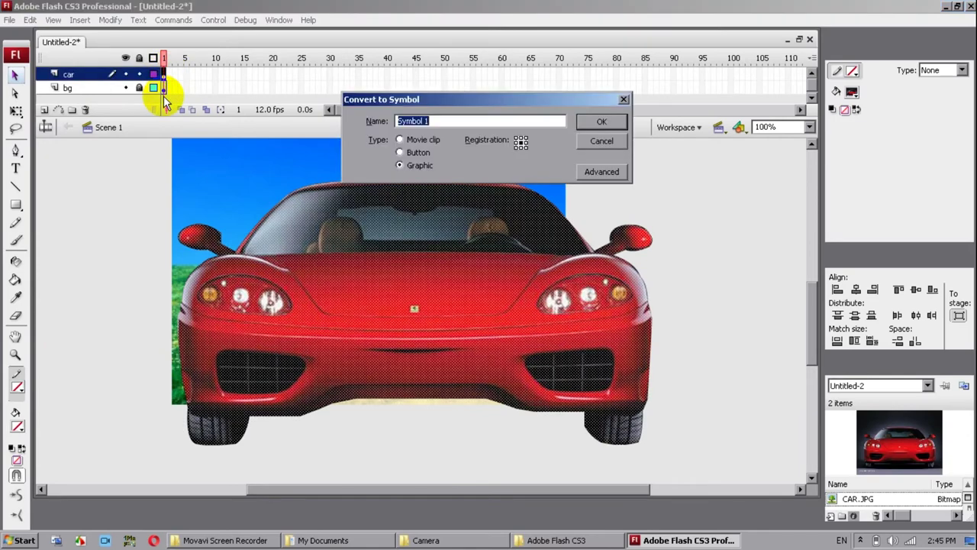
{"action": "type", "text": "car"}
{"action": "key", "text": "Return"}
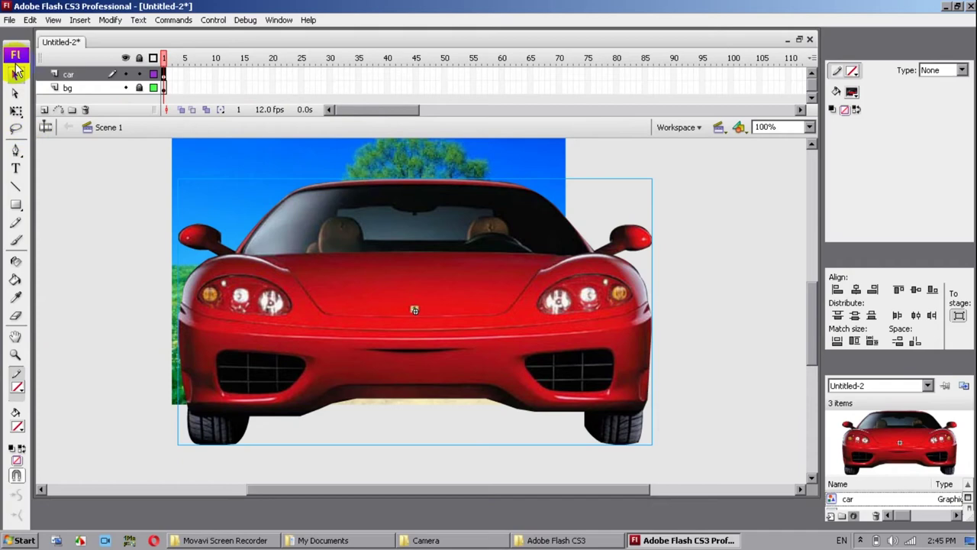
Step: Shrink the car to a tiny size with Free Transform and place it at the far end of the road
{"action": "left_click", "coordinate": [16, 113]}
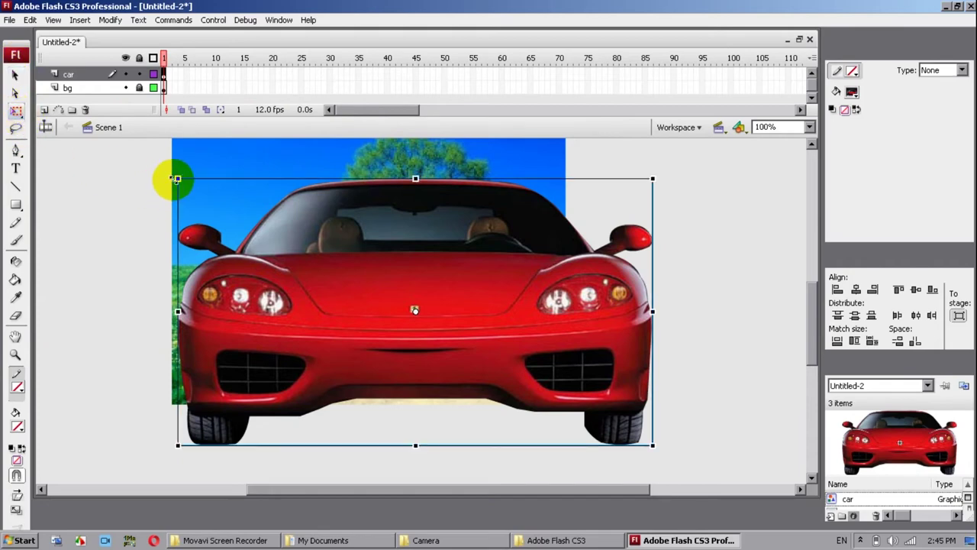
{"action": "left_click_drag", "start_coordinate": [175, 179], "coordinate": [399, 304]}
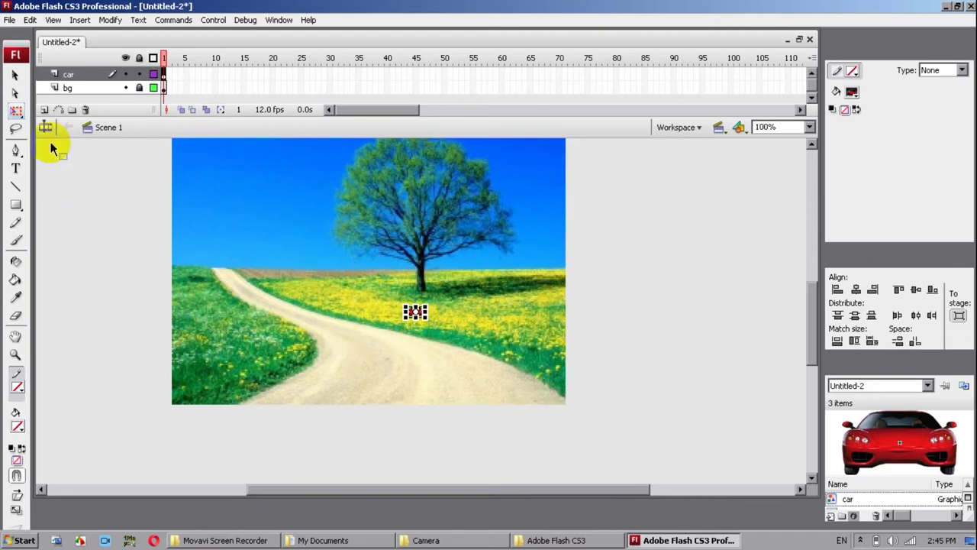
{"action": "left_click", "coordinate": [14, 75]}
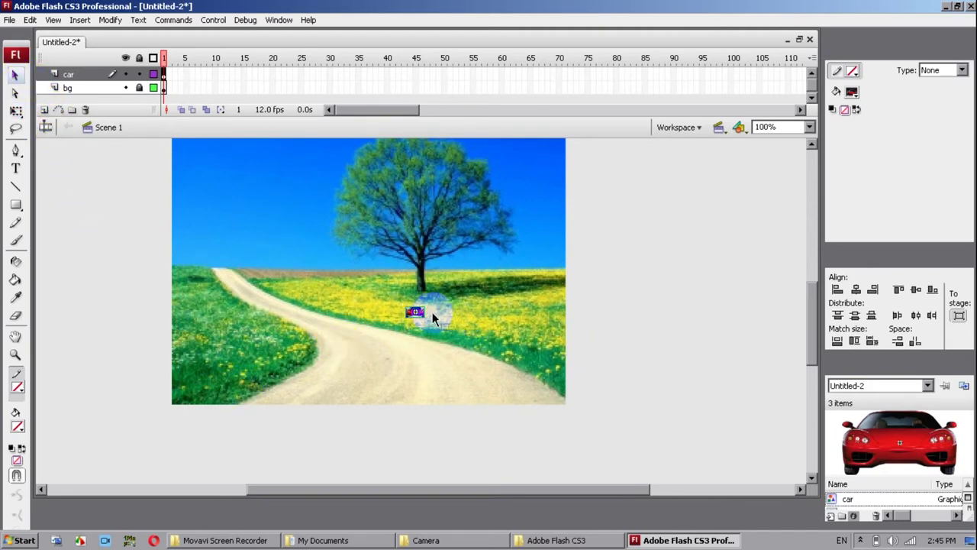
{"action": "left_click", "coordinate": [247, 281]}
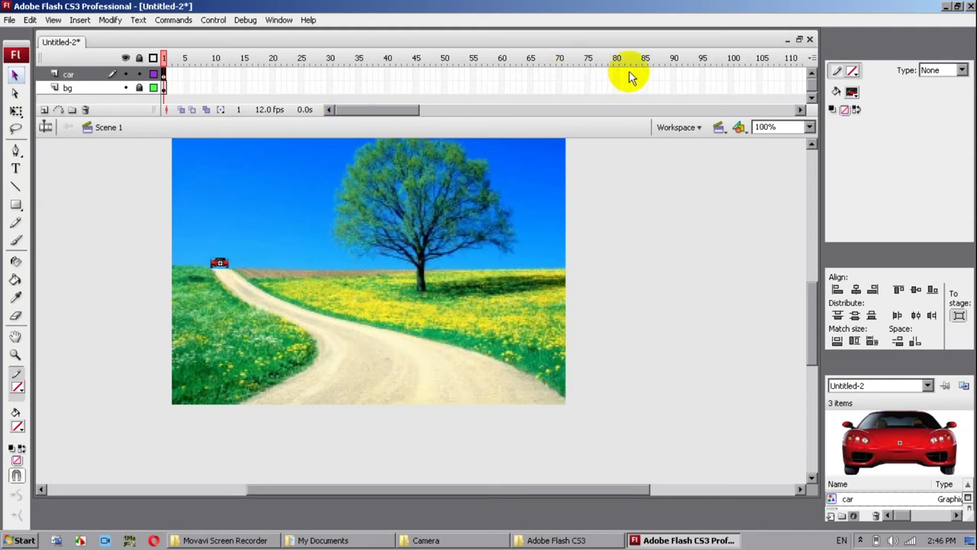
Step: Insert keyframes at frame 90 on both the car and bg layers
{"action": "left_click", "coordinate": [674, 87]}
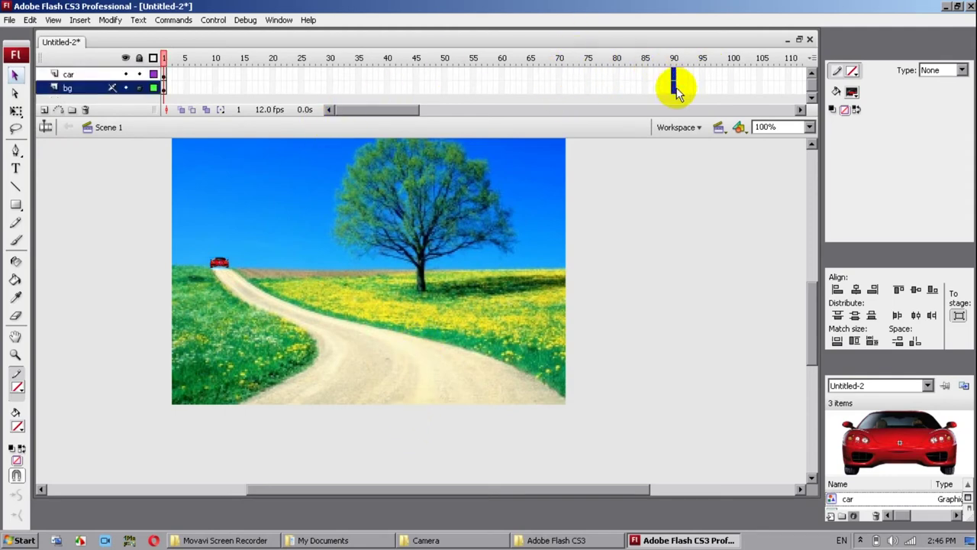
{"action": "left_click", "coordinate": [675, 74], "text": "shift"}
{"action": "key", "text": "F5"}
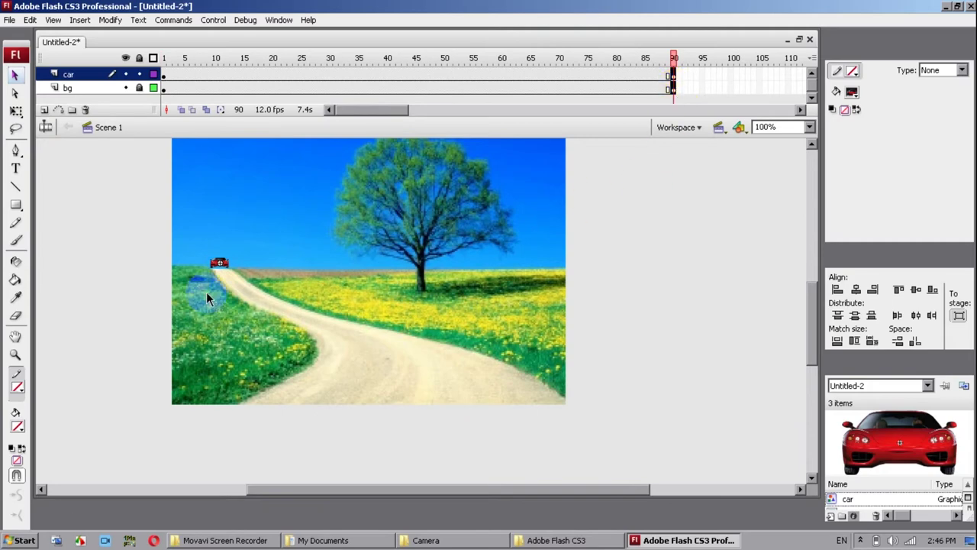
{"action": "left_click", "coordinate": [118, 304]}
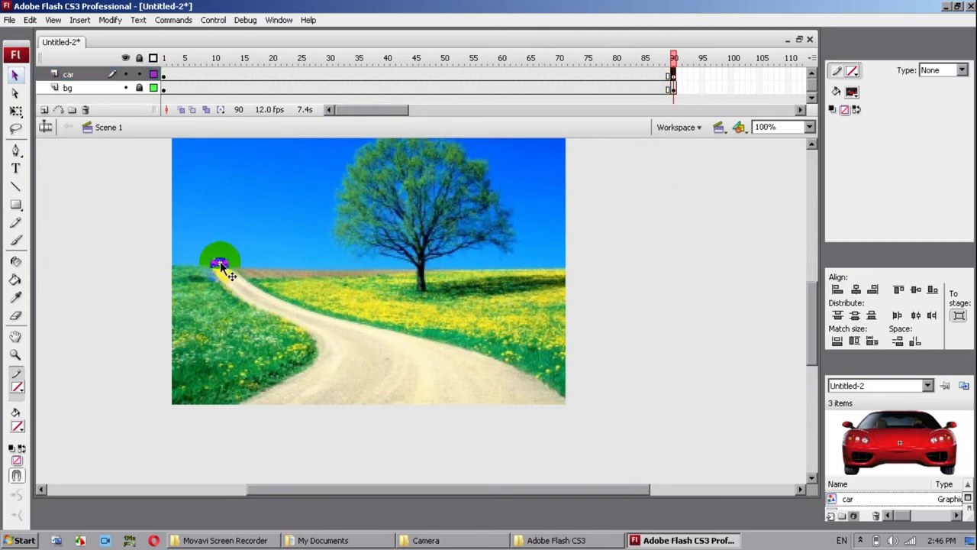
Step: At frame 90, move the car below the landscape and enlarge it to about 60 percent of the landscape's width
{"action": "left_click_drag", "start_coordinate": [220, 261], "coordinate": [381, 438]}
{"action": "left_click", "coordinate": [16, 110]}
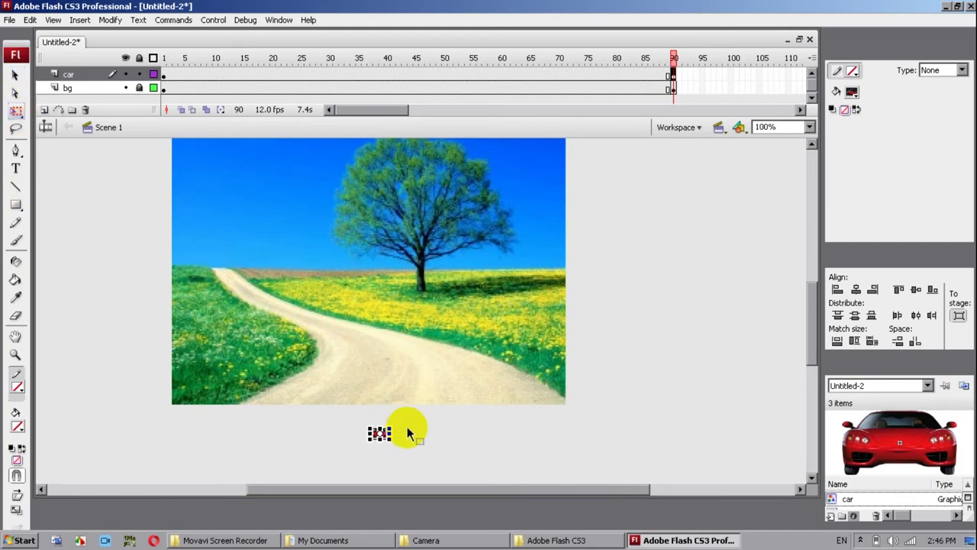
{"action": "left_click_drag", "start_coordinate": [391, 427], "coordinate": [498, 365]}
{"action": "left_click_drag", "start_coordinate": [448, 421], "coordinate": [474, 461]}
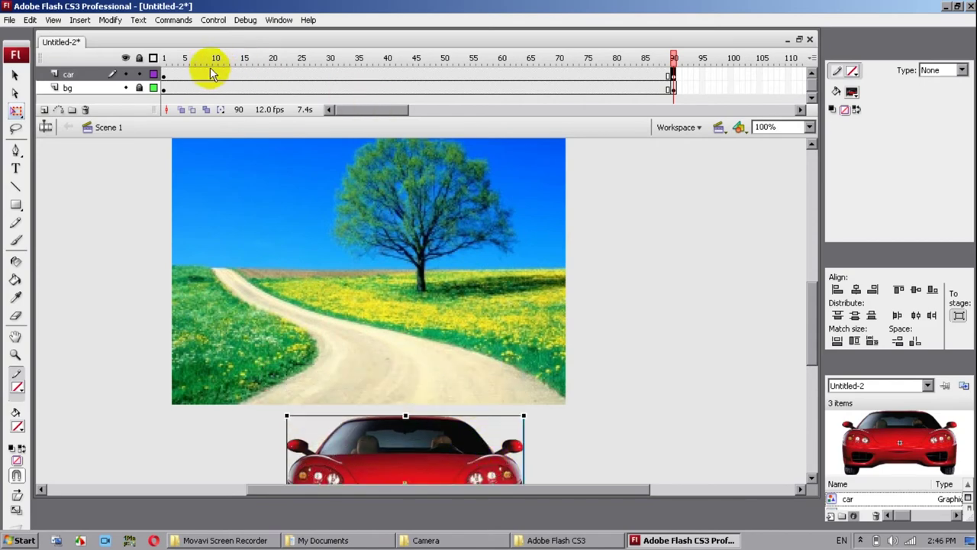
Step: Add a motion guide layer above the car layer and select the guide's first frame
{"action": "left_click", "coordinate": [75, 76]}
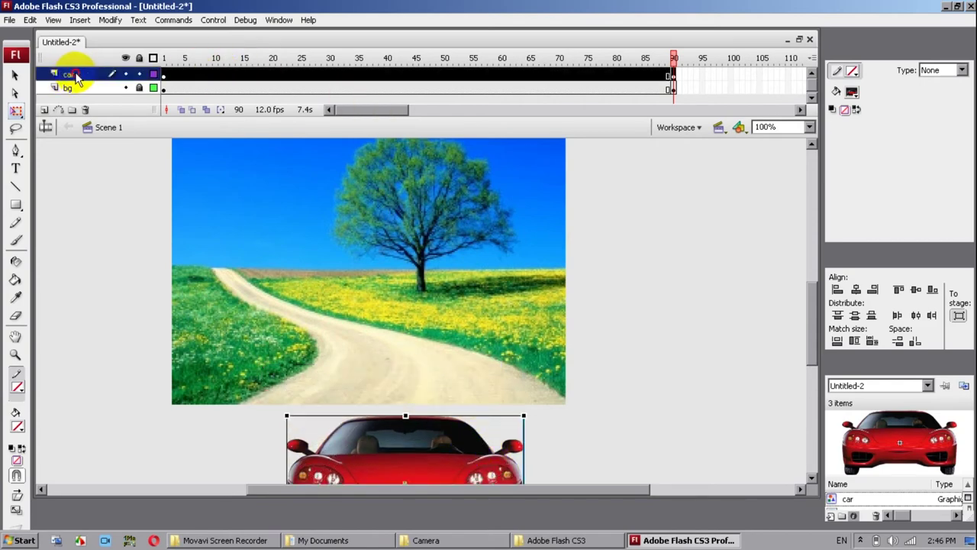
{"action": "left_click", "coordinate": [59, 111]}
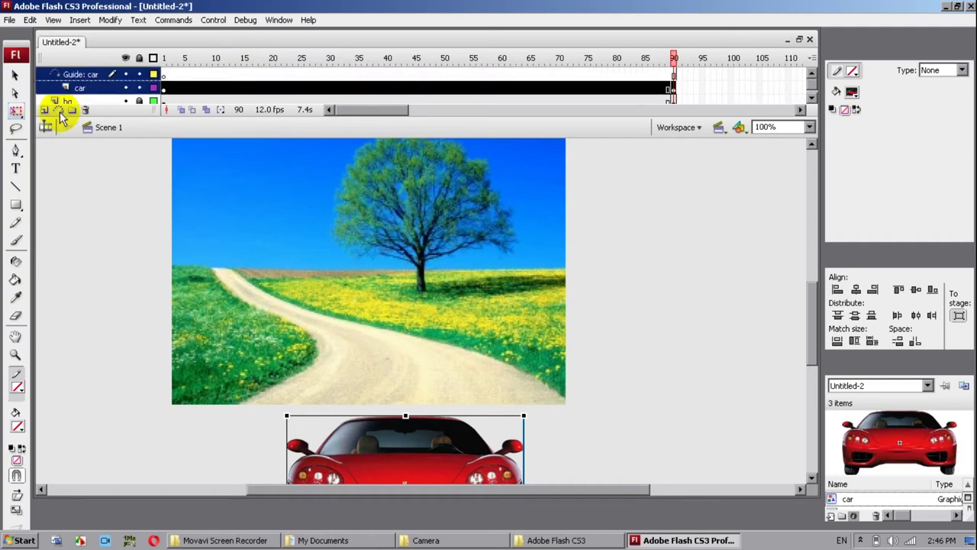
{"action": "left_click", "coordinate": [162, 75]}
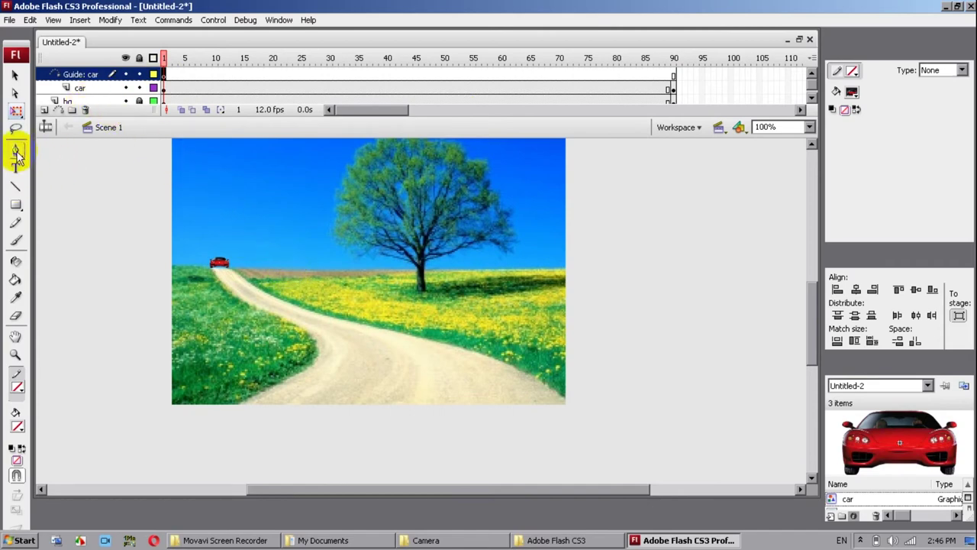
{"action": "left_click", "coordinate": [15, 186]}
{"action": "left_click_drag", "start_coordinate": [217, 262], "coordinate": [425, 405]}
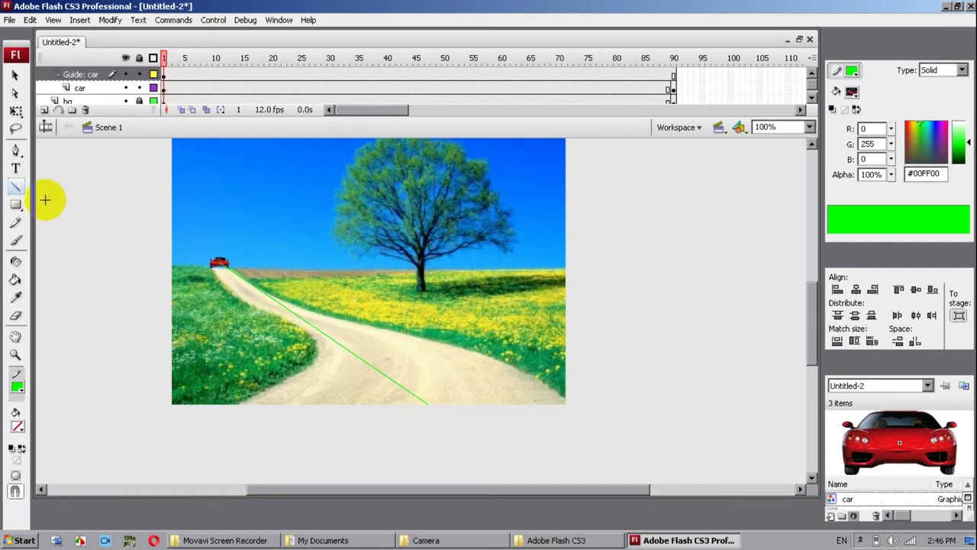
{"action": "key", "text": "ctrl+z"}
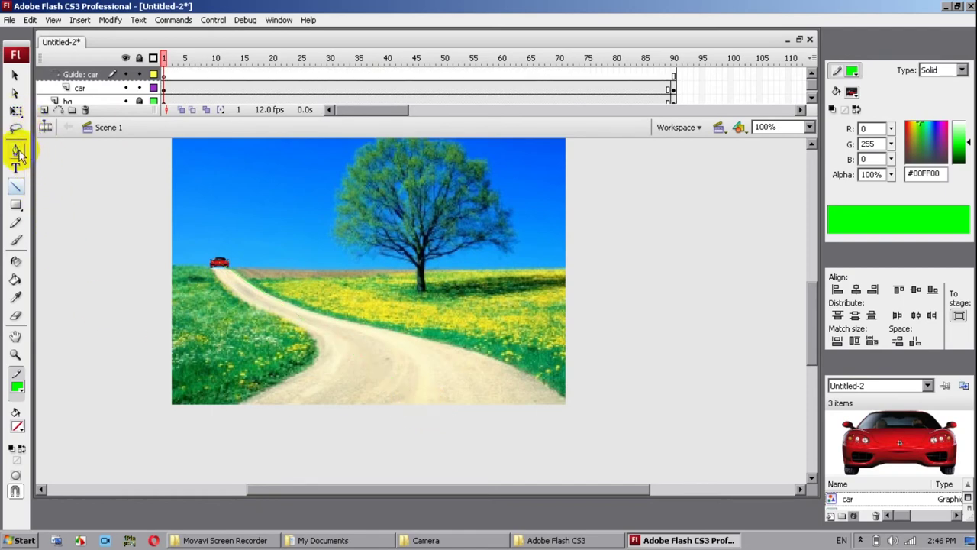
Step: Draw a two-segment guide path with the Pen tool from the tiny car, along the road, to a point below the landscape
{"action": "left_click", "coordinate": [16, 151]}
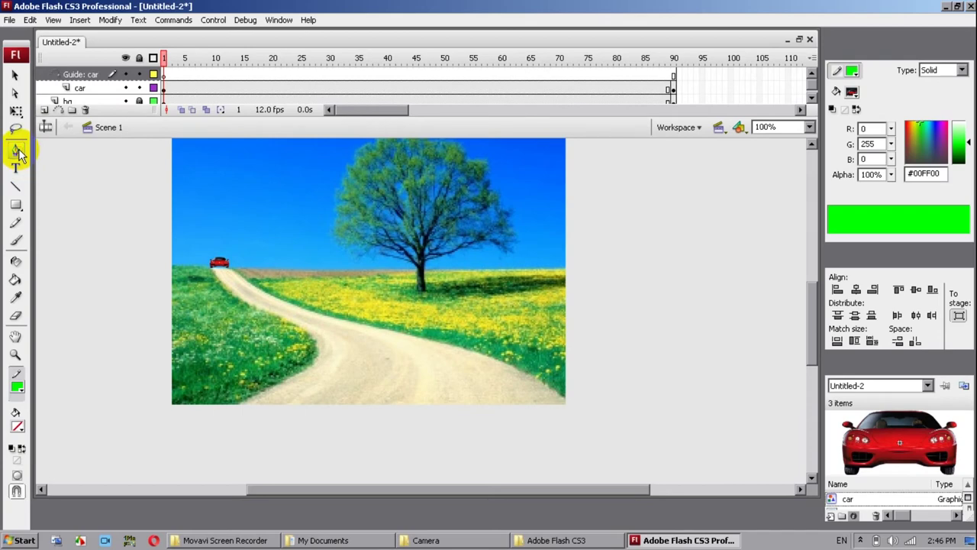
{"action": "left_click", "coordinate": [221, 276]}
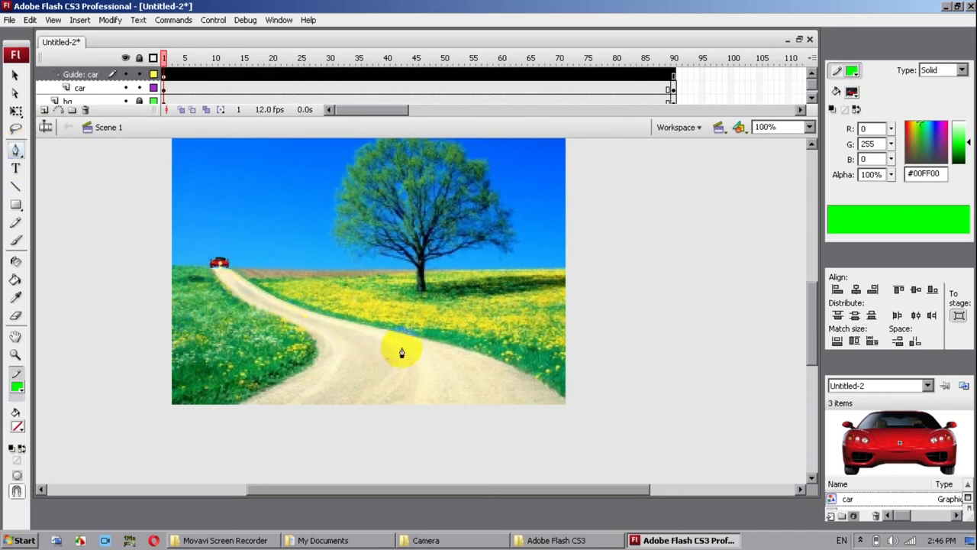
{"action": "left_click", "coordinate": [418, 380]}
{"action": "left_click", "coordinate": [424, 440]}
Step: Bend the guide path's road section into curves that follow the road, and extend its lower end further below the landscape
{"action": "left_click", "coordinate": [14, 75]}
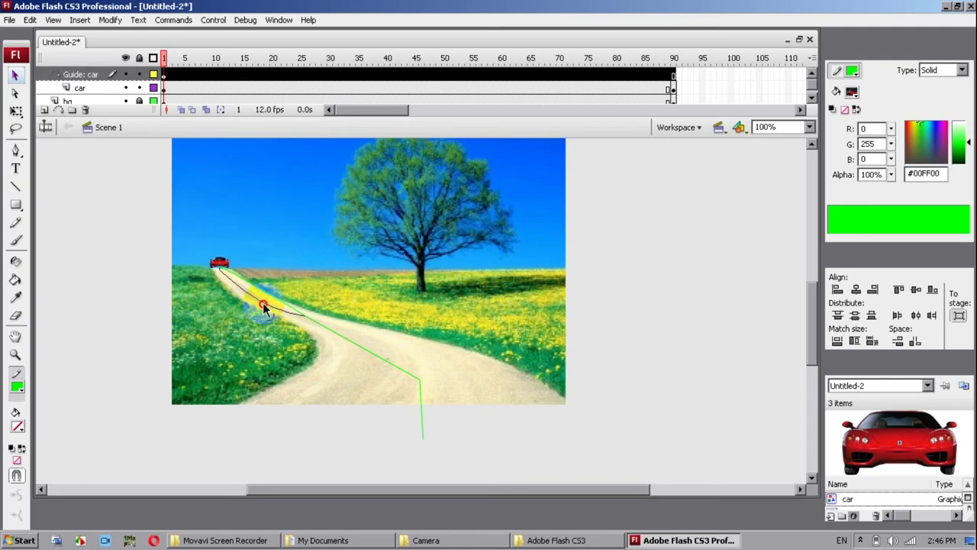
{"action": "left_click_drag", "start_coordinate": [267, 299], "coordinate": [380, 341]}
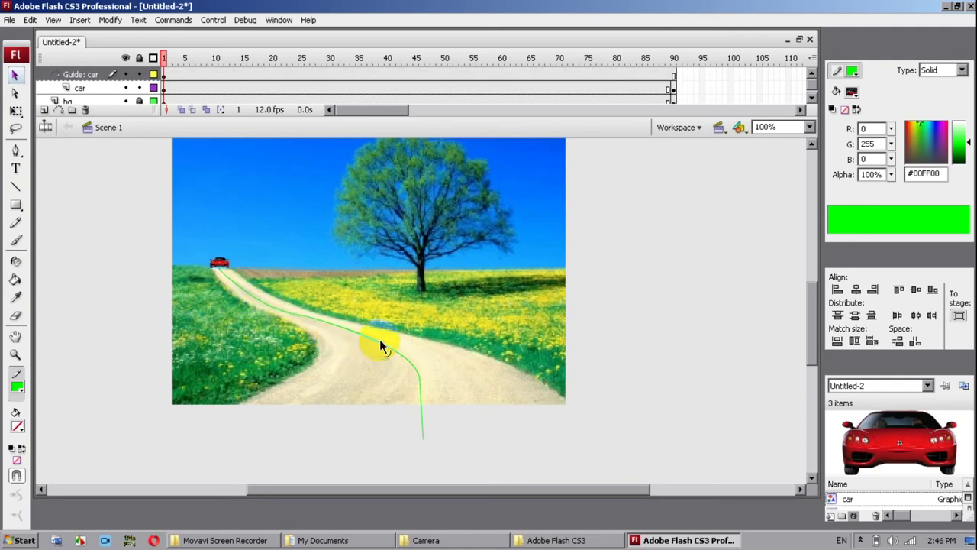
{"action": "left_click_drag", "start_coordinate": [424, 440], "coordinate": [403, 474]}
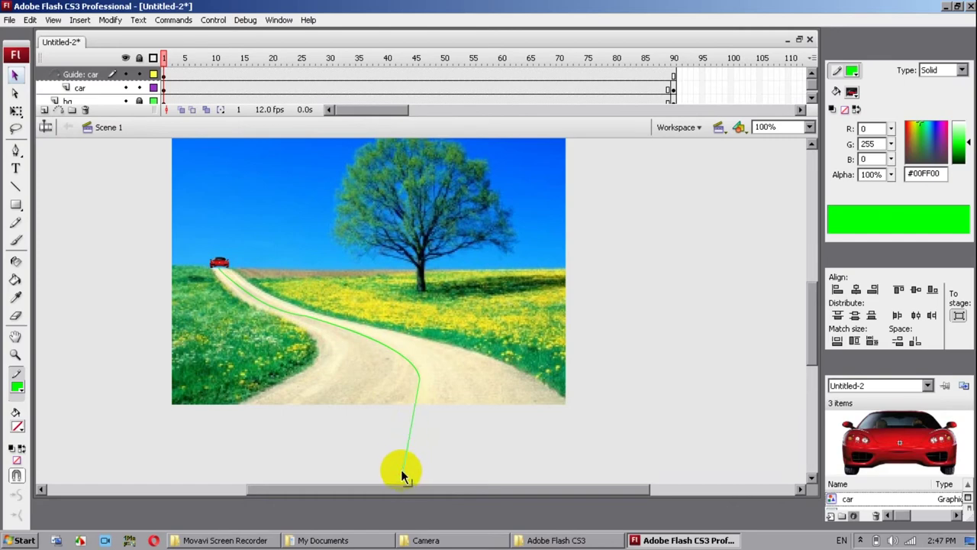
Step: Snap the tiny car's centre onto the upper end of the guide path at frame 1
{"action": "left_click", "coordinate": [153, 74]}
{"action": "left_click", "coordinate": [166, 76]}
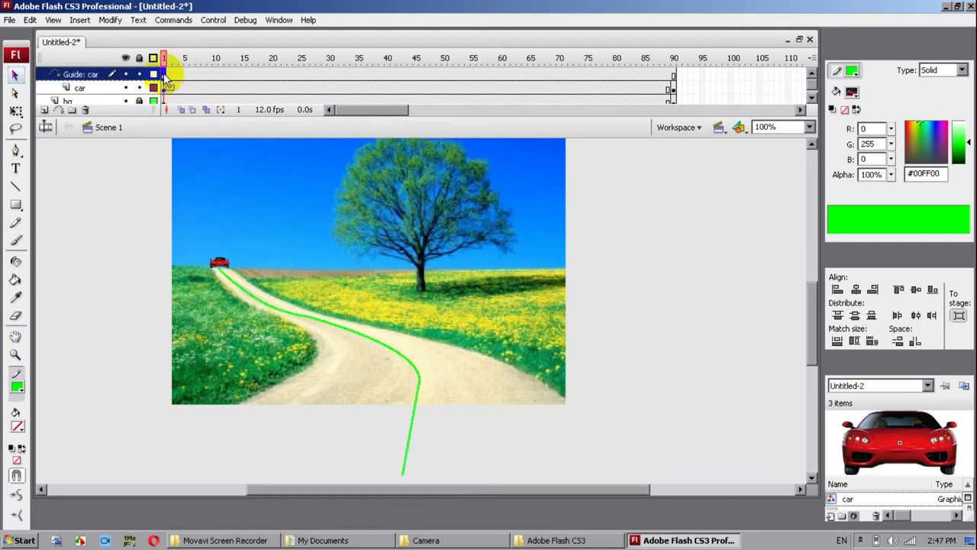
{"action": "key", "text": "ctrl+equal"}
{"action": "key", "text": "ctrl+equal"}
{"action": "left_click_drag", "start_coordinate": [236, 211], "coordinate": [323, 414]}
{"action": "left_click", "coordinate": [15, 74]}
{"action": "left_click", "coordinate": [104, 87]}
{"action": "left_click_drag", "start_coordinate": [267, 287], "coordinate": [266, 307]}
Step: At frame 90, snap the enlarged car's centre onto the lower end of the guide path
{"action": "left_click", "coordinate": [673, 88]}
{"action": "left_click_drag", "start_coordinate": [569, 406], "coordinate": [484, 160]}
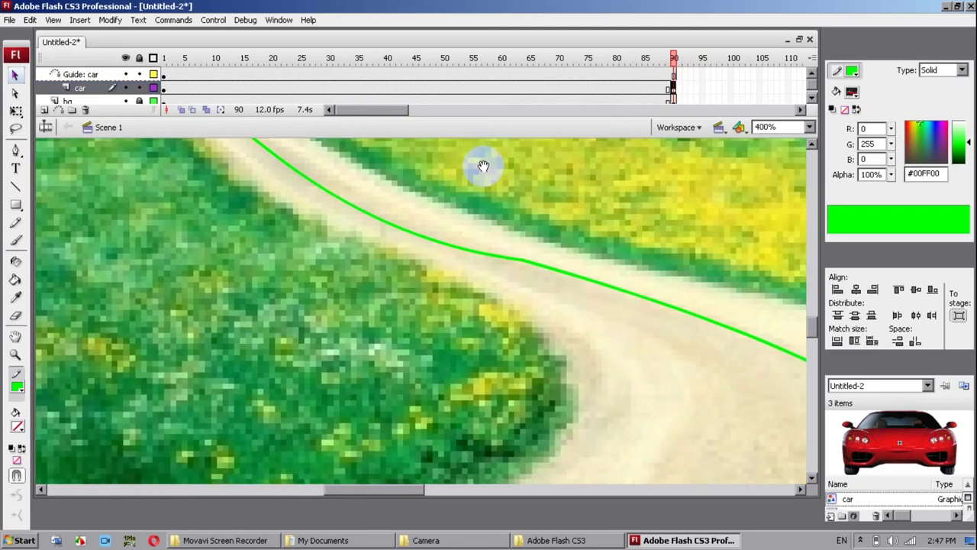
{"action": "left_click_drag", "start_coordinate": [433, 318], "coordinate": [388, 155]}
{"action": "left_click_drag", "start_coordinate": [512, 312], "coordinate": [465, 175]}
{"action": "left_click_drag", "start_coordinate": [491, 325], "coordinate": [400, 236]}
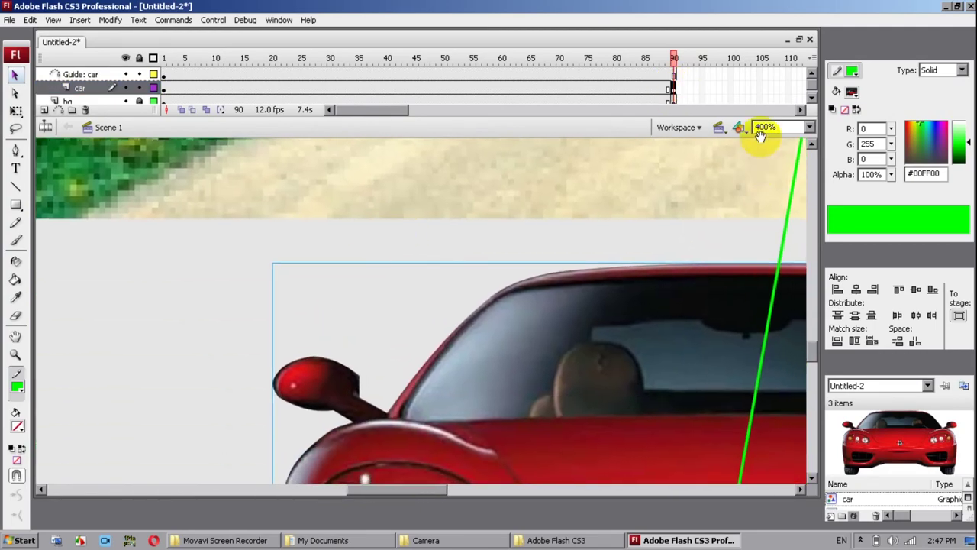
{"action": "left_click_drag", "start_coordinate": [645, 232], "coordinate": [484, 139]}
{"action": "left_click_drag", "start_coordinate": [585, 457], "coordinate": [585, 410]}
{"action": "key", "text": "ctrl+minus"}
{"action": "key", "text": "ctrl+minus"}
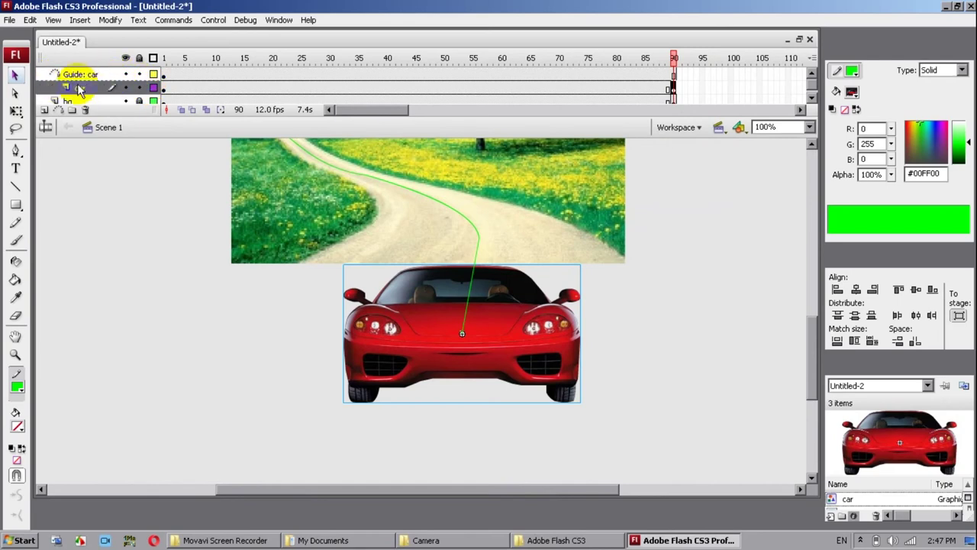
Step: Apply a motion tween to the car layer and test the movie
{"action": "left_click", "coordinate": [211, 88]}
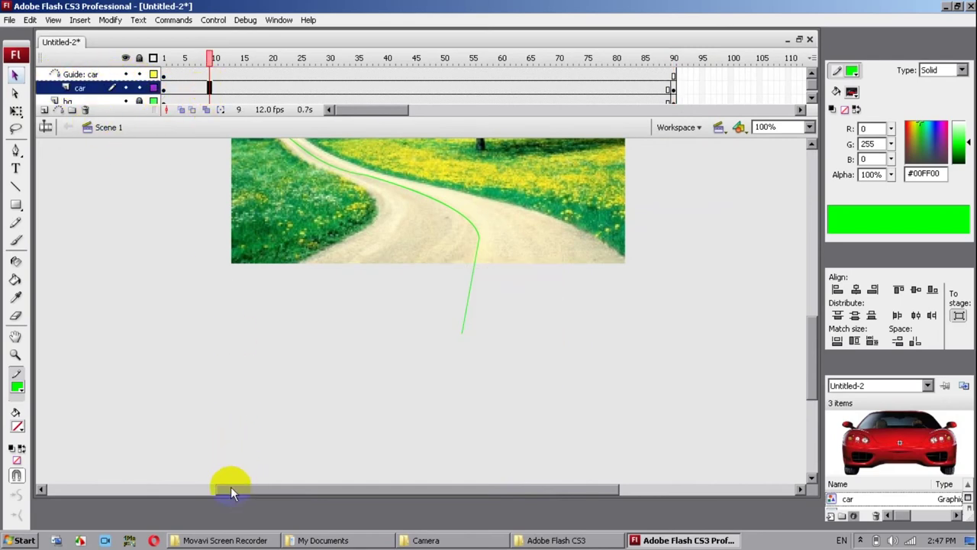
{"action": "left_click", "coordinate": [807, 512]}
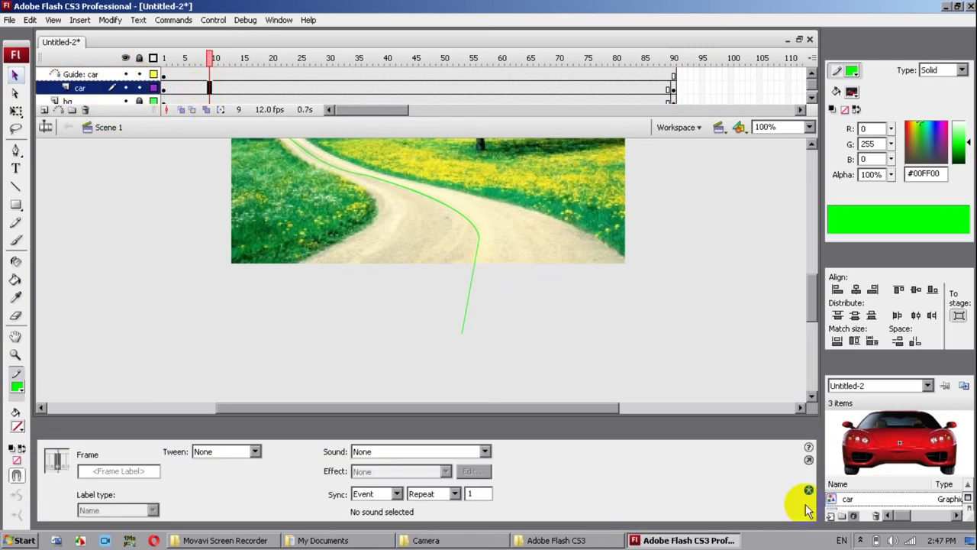
{"action": "left_click", "coordinate": [254, 452]}
{"action": "left_click", "coordinate": [218, 474]}
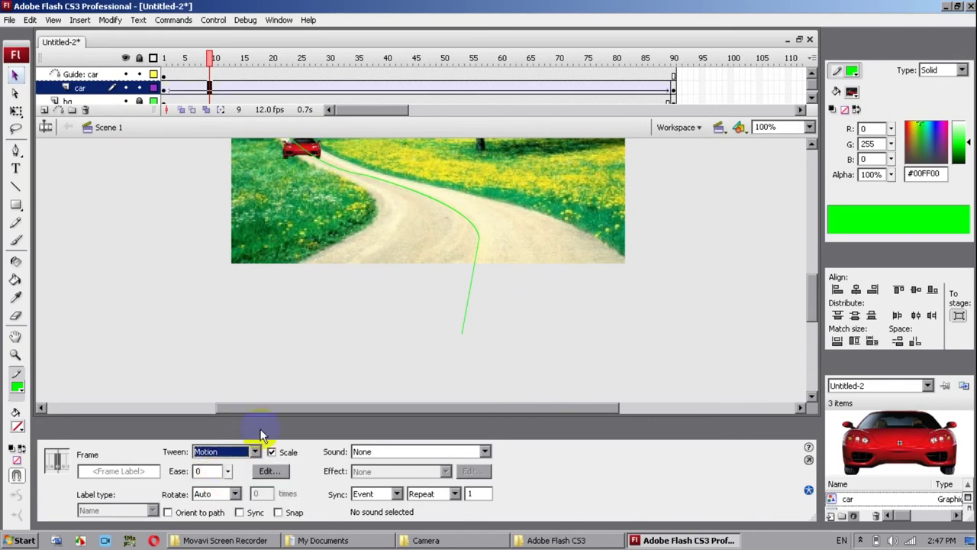
{"action": "key", "text": "ctrl+Return"}
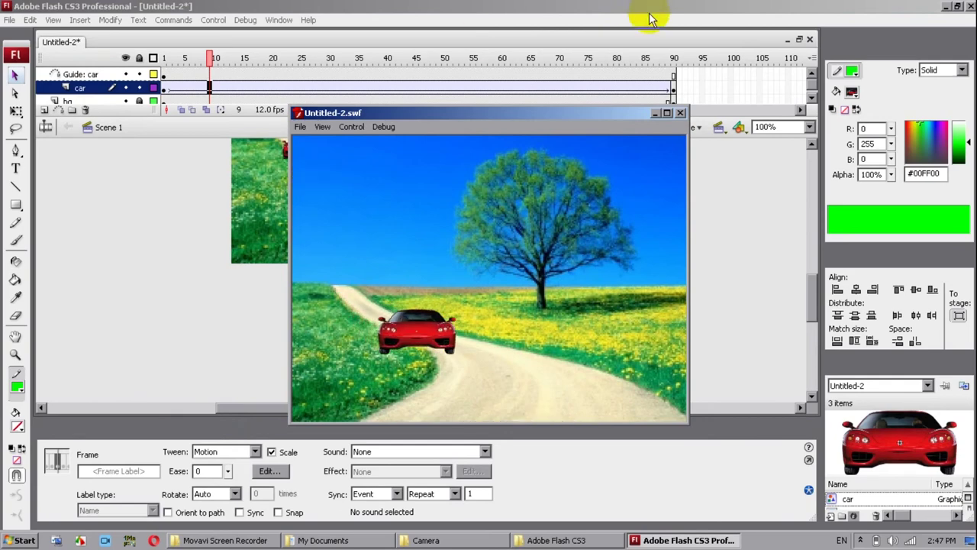
{"action": "left_click", "coordinate": [681, 112]}
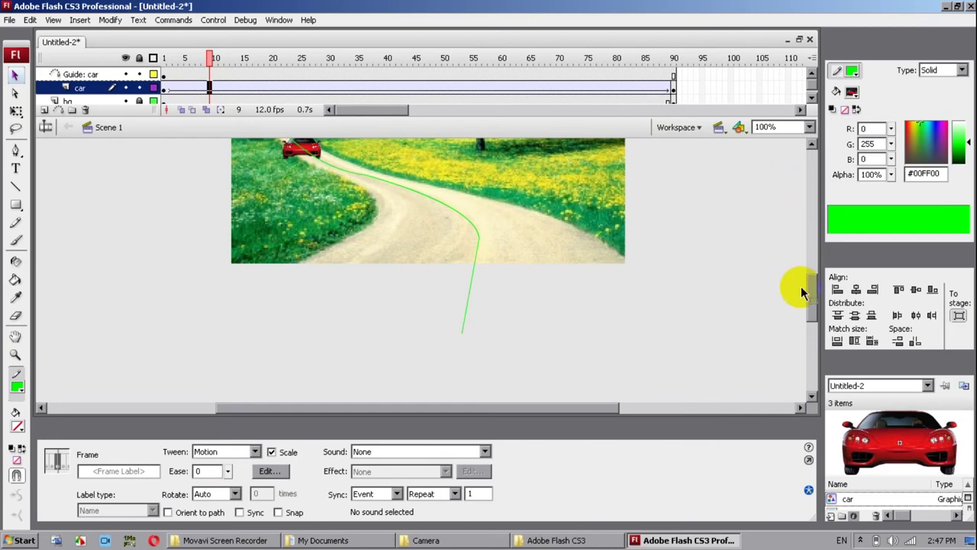
Step: Insert a keyframe at frame 25 on the car layer and shrink the car there to about 63 by 36 pixels
{"action": "left_click_drag", "start_coordinate": [809, 292], "coordinate": [803, 262]}
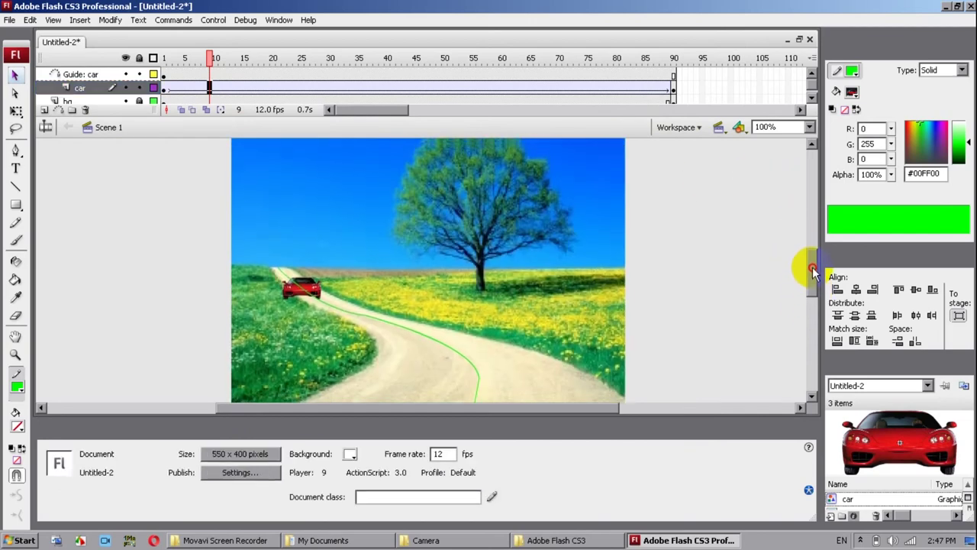
{"action": "left_click", "coordinate": [157, 60]}
{"action": "left_click_drag", "start_coordinate": [151, 61], "coordinate": [302, 90]}
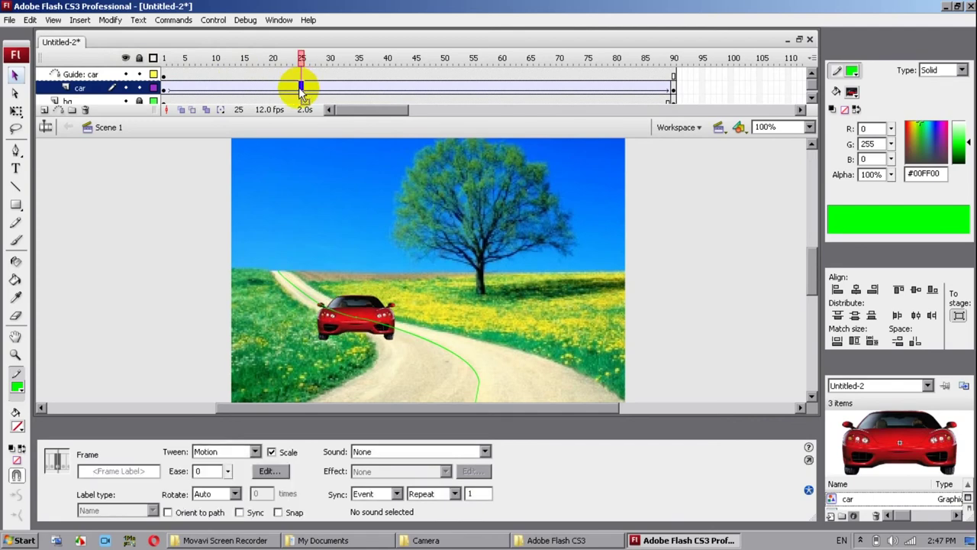
{"action": "key", "text": "F6"}
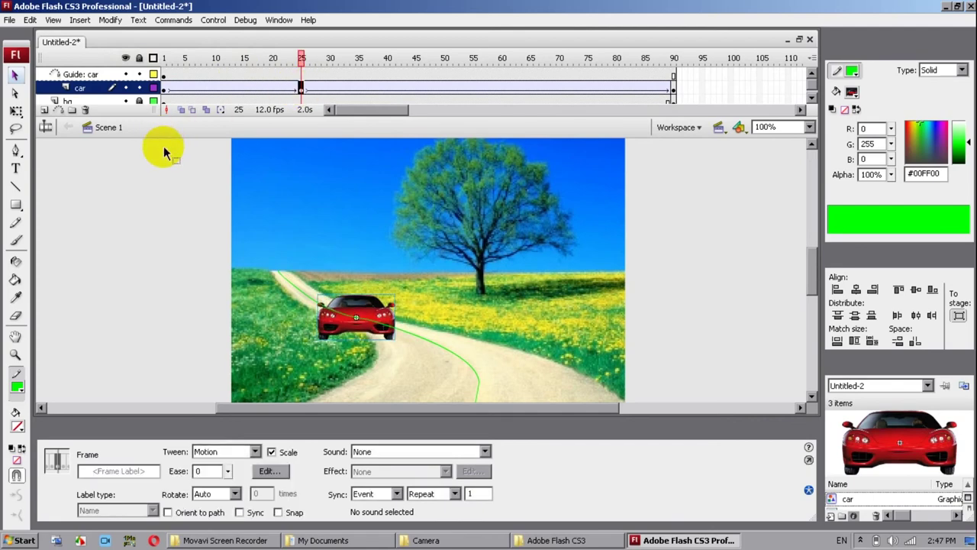
{"action": "left_click", "coordinate": [16, 113]}
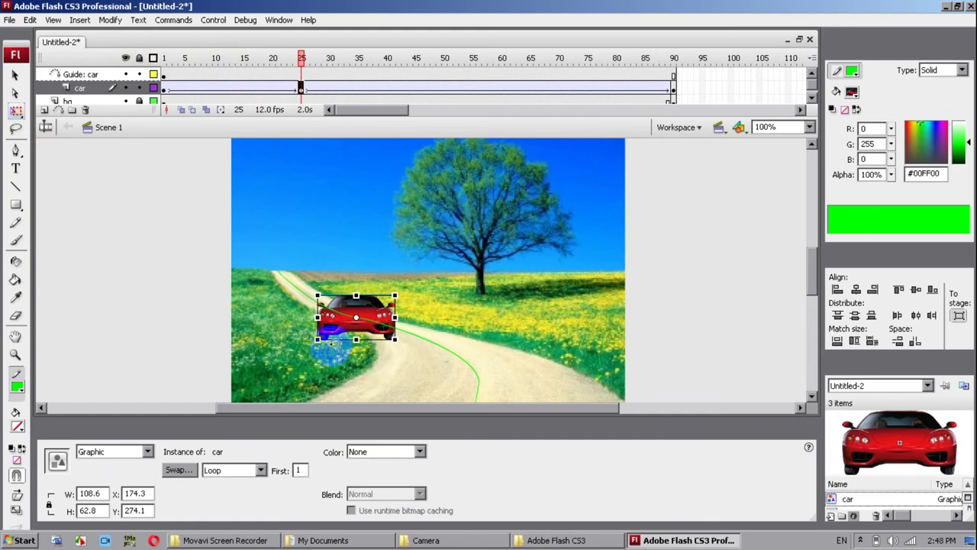
{"action": "left_click_drag", "start_coordinate": [328, 340], "coordinate": [333, 330]}
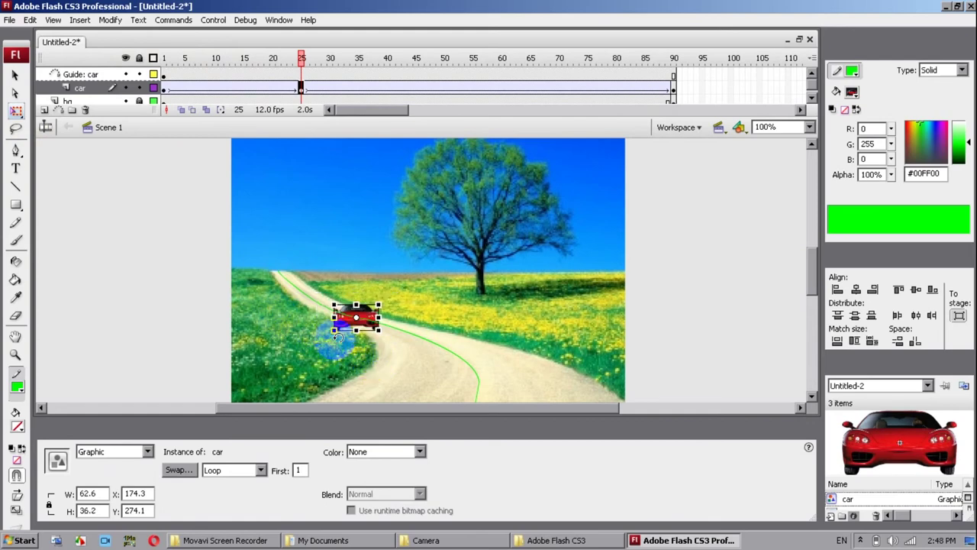
{"action": "left_click", "coordinate": [162, 176]}
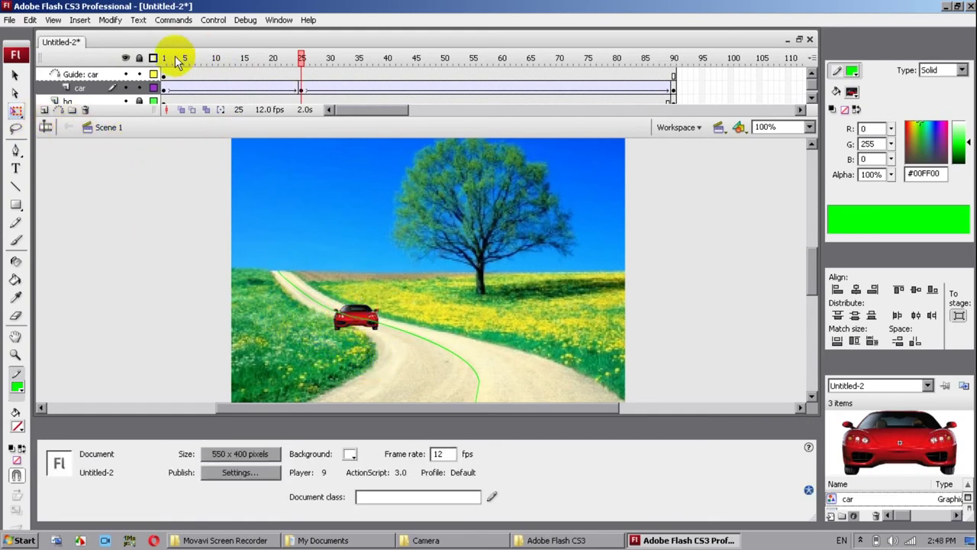
Step: Try to smooth the guide path's bend on the upper stretch of road, with the playhead at frame 8
{"action": "left_click_drag", "start_coordinate": [161, 59], "coordinate": [195, 86]}
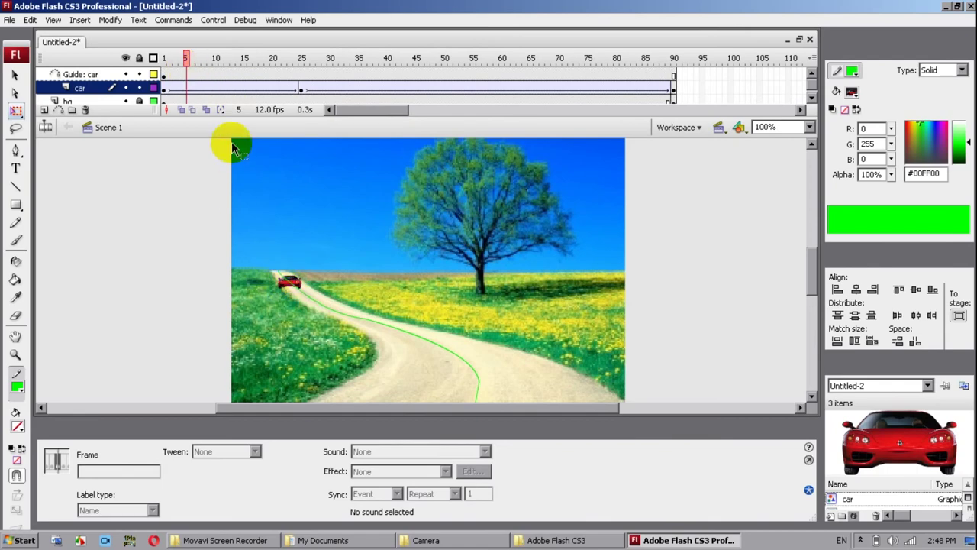
{"action": "left_click", "coordinate": [204, 75]}
{"action": "left_click", "coordinate": [118, 252]}
{"action": "left_click", "coordinate": [15, 74]}
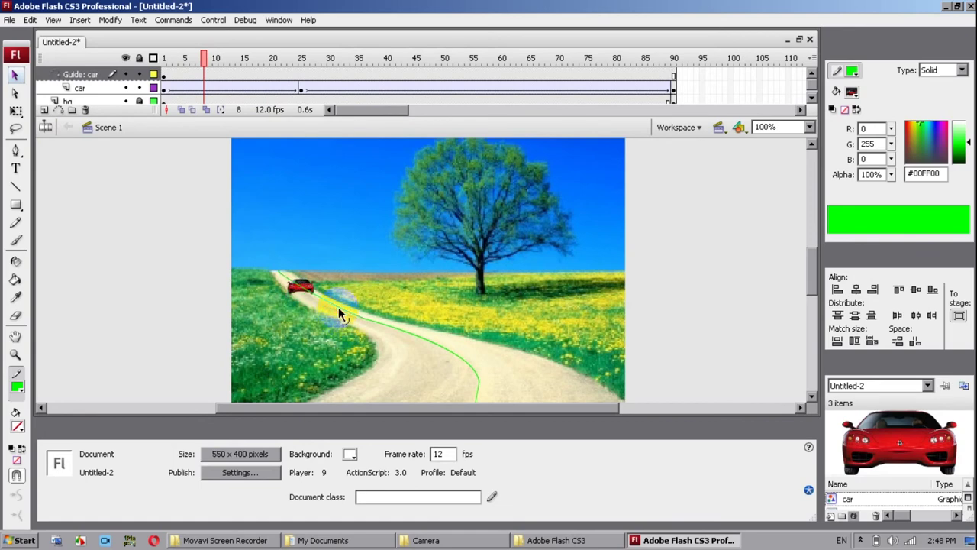
{"action": "left_click", "coordinate": [370, 317]}
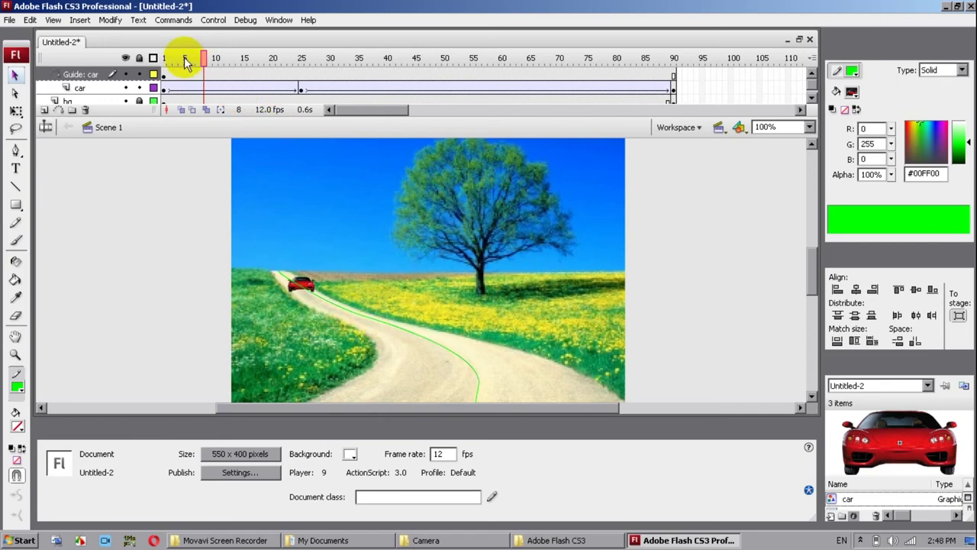
Step: Try to reshape the guide path's middle section, checking the car against the road at frames 16 and 10
{"action": "left_click_drag", "start_coordinate": [166, 60], "coordinate": [254, 109]}
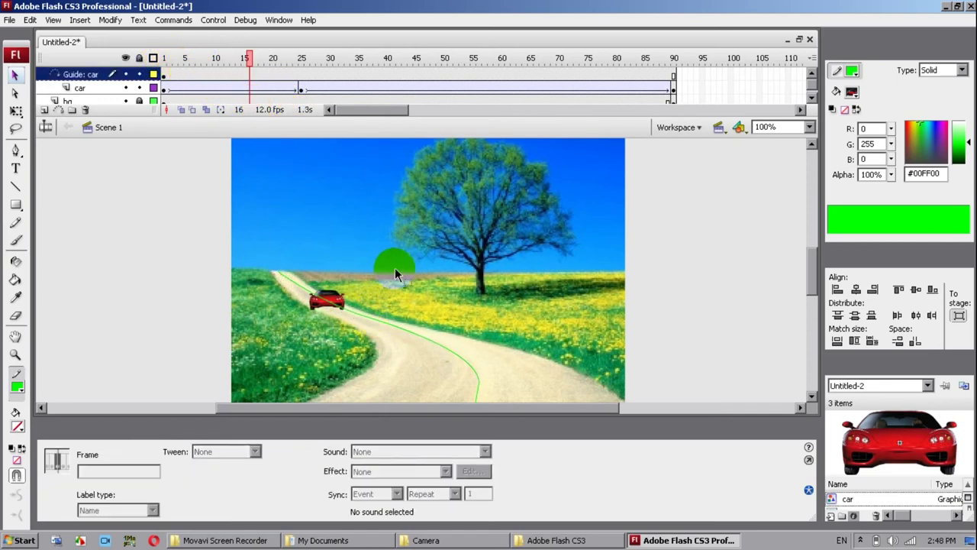
{"action": "left_click", "coordinate": [384, 320]}
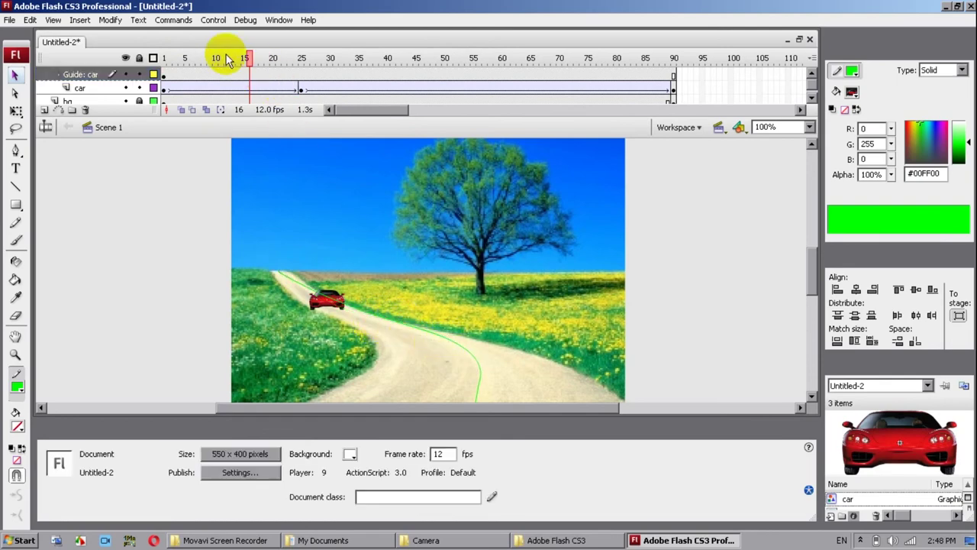
{"action": "left_click_drag", "start_coordinate": [170, 58], "coordinate": [215, 96]}
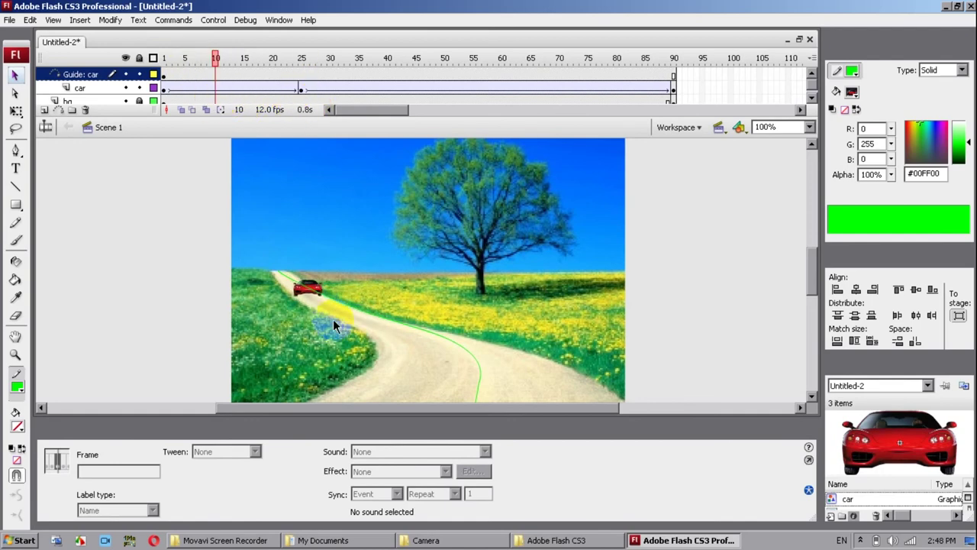
{"action": "left_click", "coordinate": [337, 302]}
{"action": "left_click", "coordinate": [393, 328]}
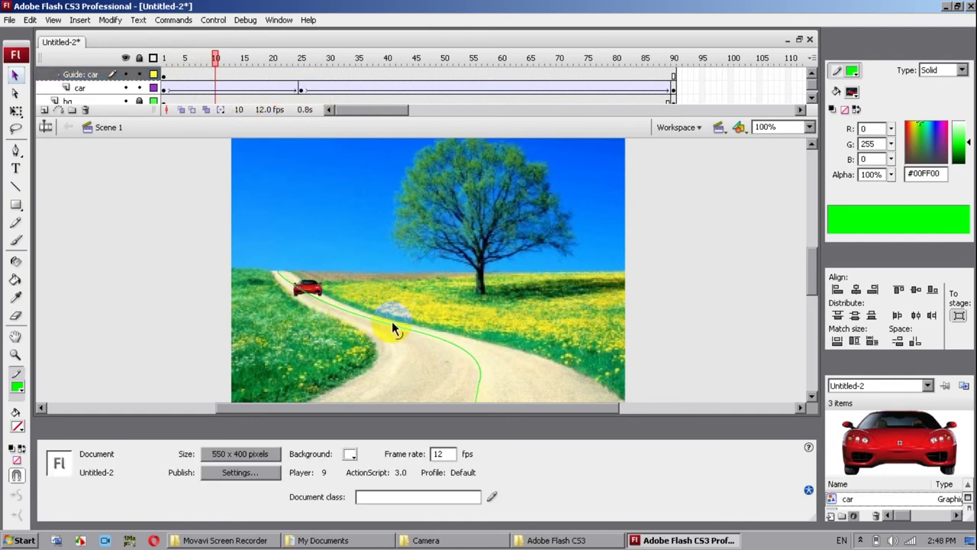
{"action": "left_click", "coordinate": [381, 324]}
{"action": "left_click", "coordinate": [348, 311]}
{"action": "left_click", "coordinate": [381, 325]}
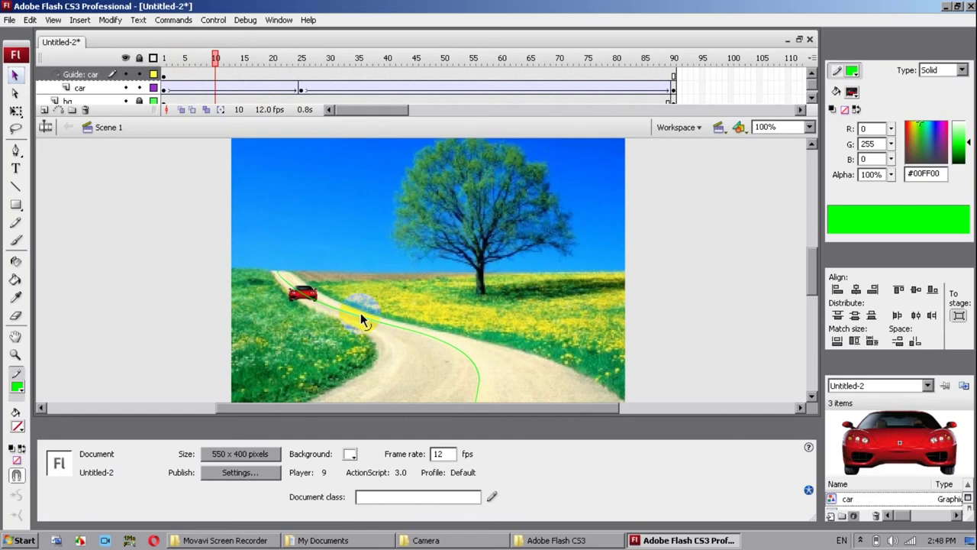
Step: Undo the recent reshaping of the guide path, checking its curve at 400% zoom
{"action": "key", "text": "ctrl+equal"}
{"action": "key", "text": "ctrl+equal"}
{"action": "left_click_drag", "start_coordinate": [298, 358], "coordinate": [469, 203]}
{"action": "left_click", "coordinate": [328, 302]}
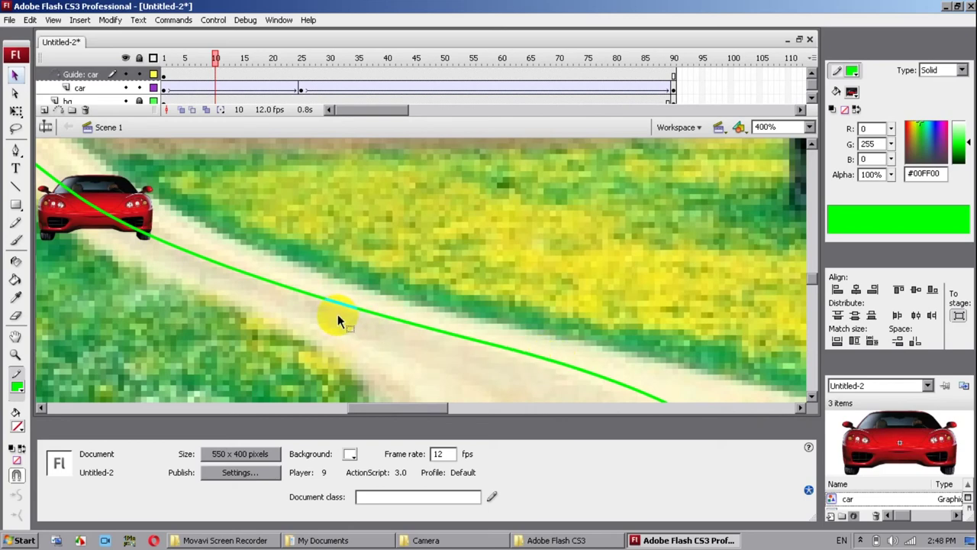
{"action": "key", "text": "ctrl+z"}
{"action": "key", "text": "ctrl+z"}
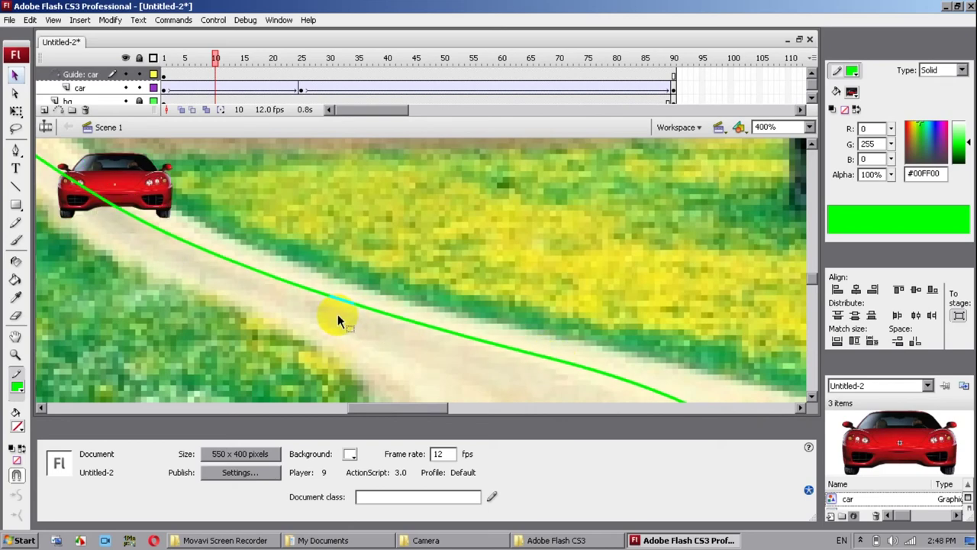
{"action": "key", "text": "ctrl+z"}
{"action": "key", "text": "ctrl+z"}
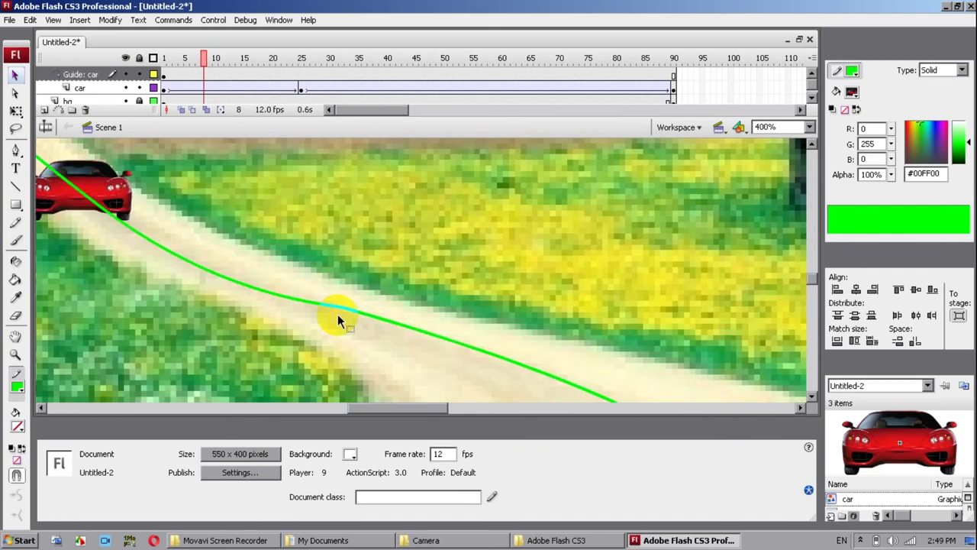
{"action": "key", "text": "ctrl+t"}
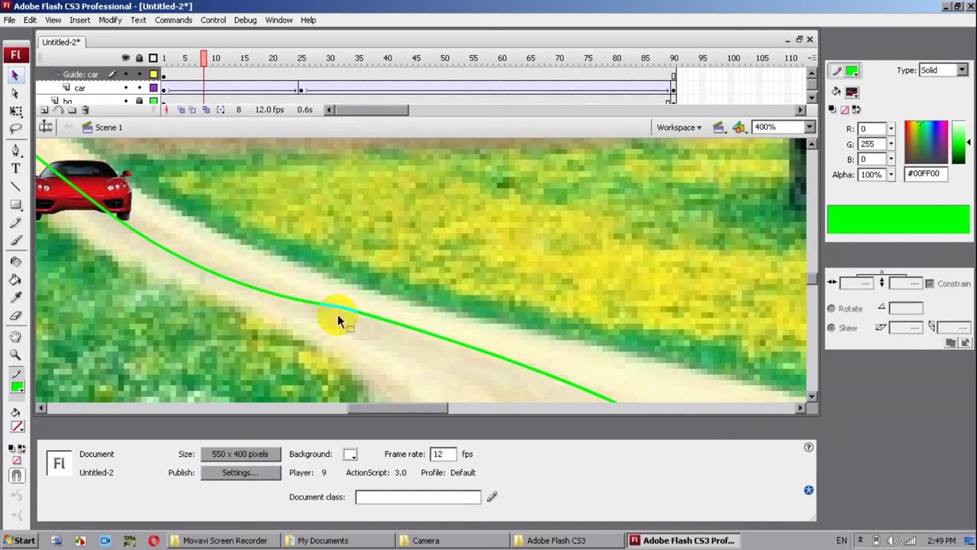
{"action": "key", "text": "ctrl+z"}
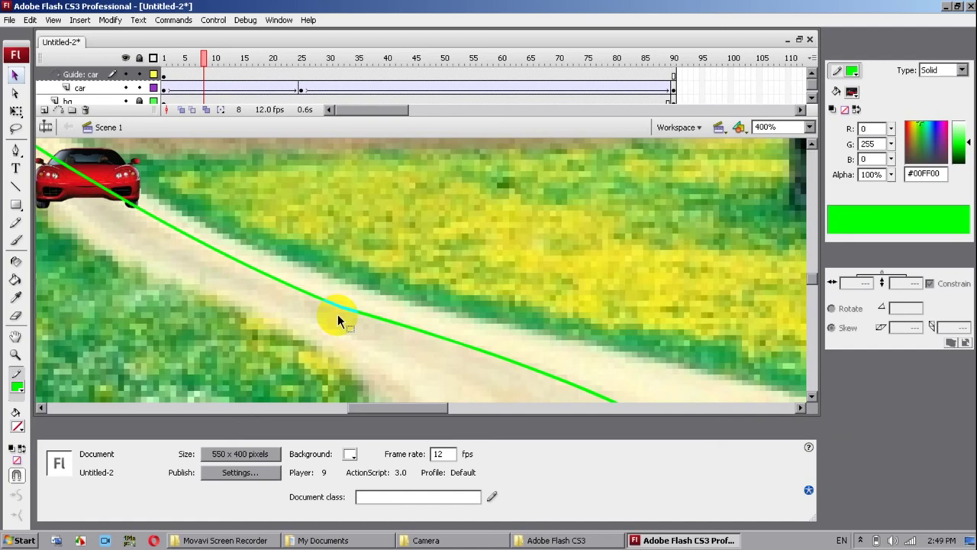
Step: Raise the guide path's middle bend onto the grassy upper edge of the road and check the car's travel up to frame 12
{"action": "left_click_drag", "start_coordinate": [338, 307], "coordinate": [387, 270]}
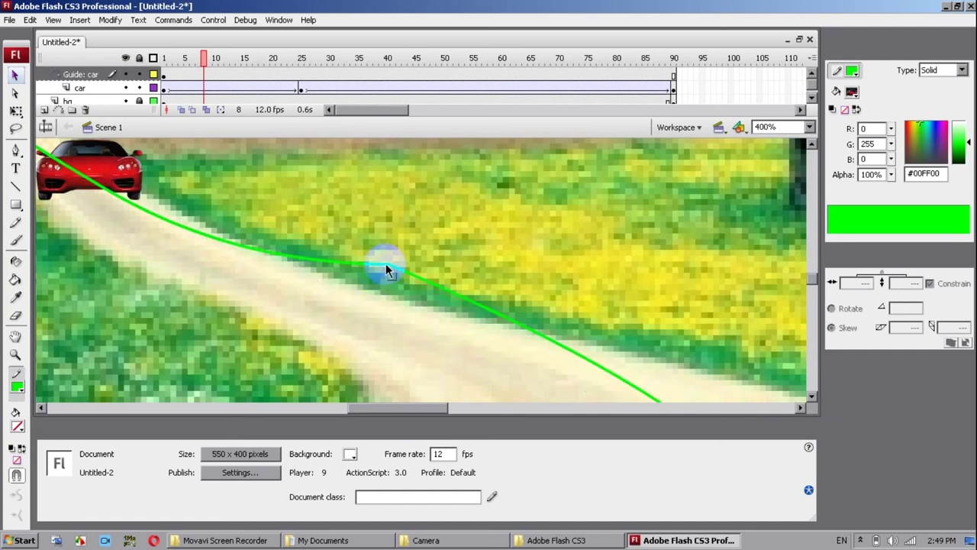
{"action": "key", "text": "ctrl+minus"}
{"action": "key", "text": "ctrl+minus"}
{"action": "left_click", "coordinate": [306, 205]}
{"action": "left_click", "coordinate": [320, 243]}
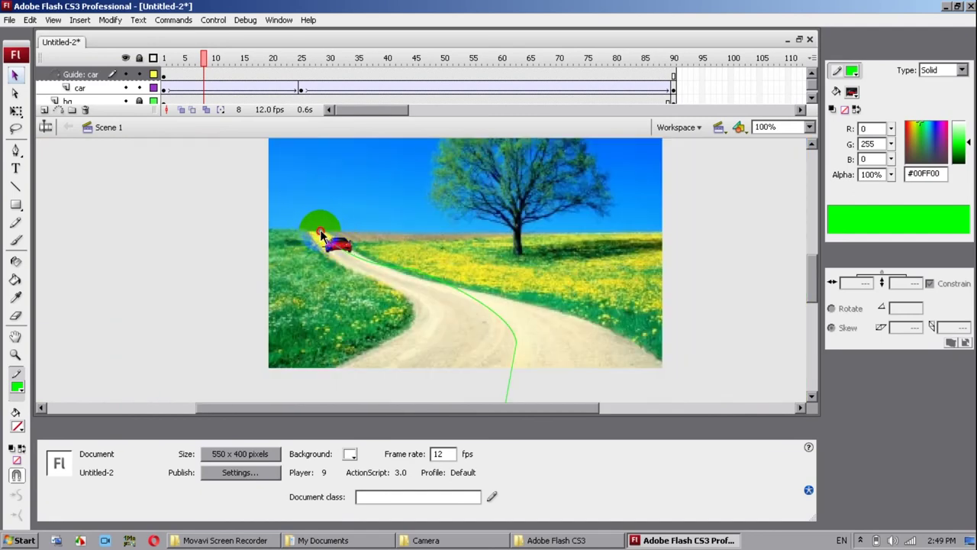
{"action": "left_click", "coordinate": [284, 181]}
{"action": "left_click_drag", "start_coordinate": [166, 67], "coordinate": [229, 120]}
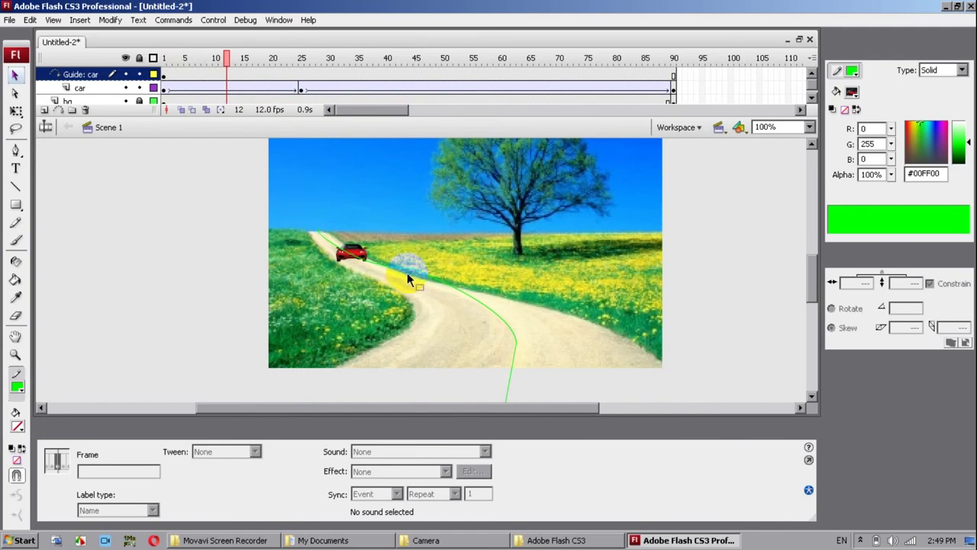
Step: Curve the guide path's section just below the middle bend outward along the grassy edge of the road
{"action": "key", "text": "ctrl+equal"}
{"action": "key", "text": "ctrl+equal"}
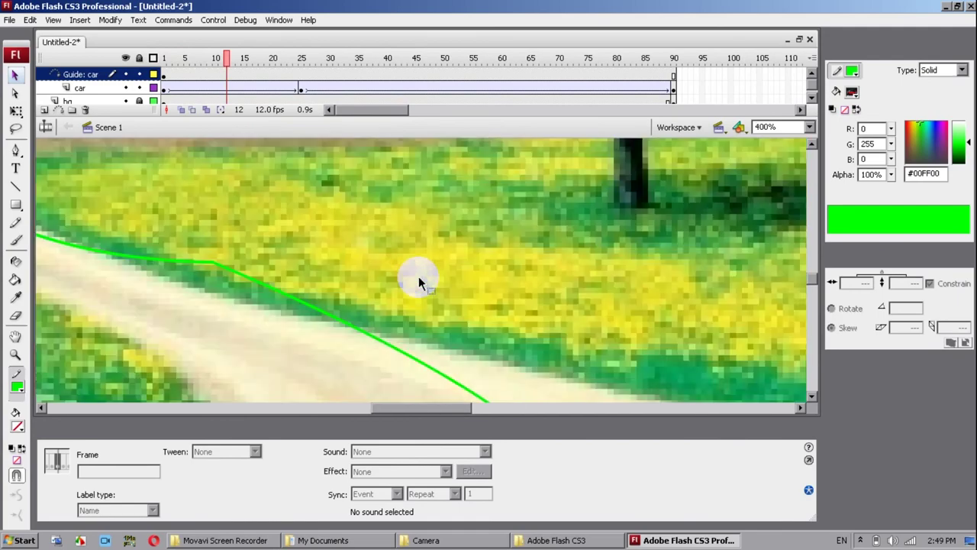
{"action": "left_click_drag", "start_coordinate": [418, 366], "coordinate": [522, 352]}
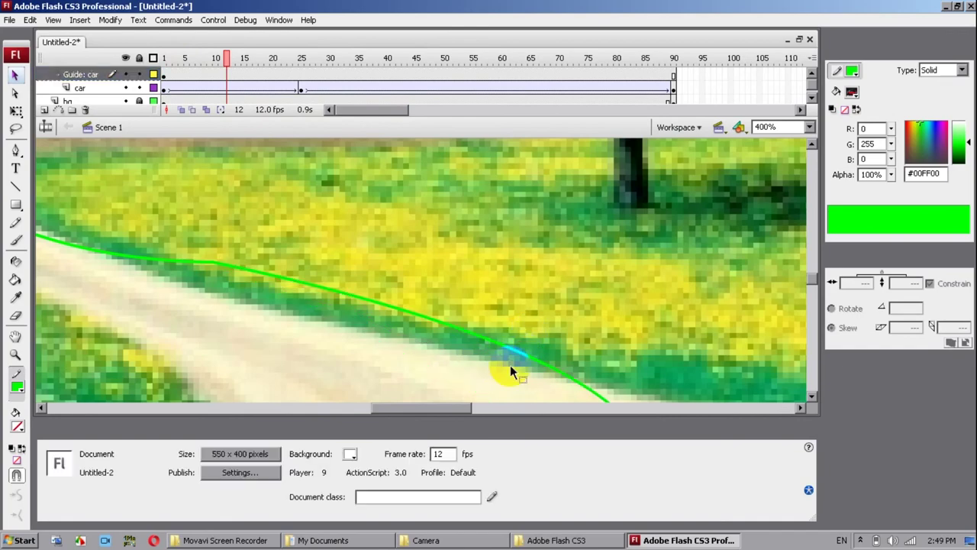
{"action": "key", "text": "ctrl+minus"}
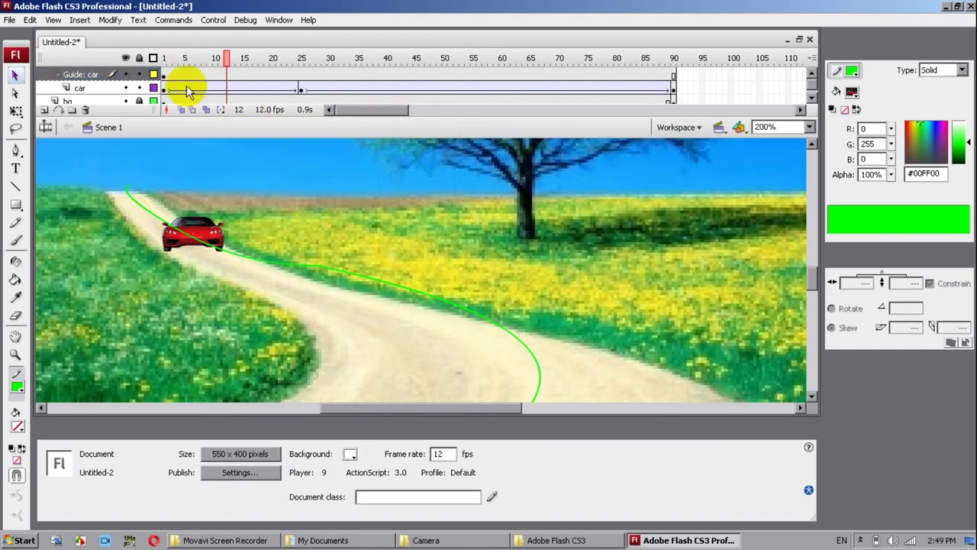
Step: Check the car's motion from frame 1 and snap its center onto the reshaped guide path at the frame 25 keyframe
{"action": "left_click", "coordinate": [163, 89]}
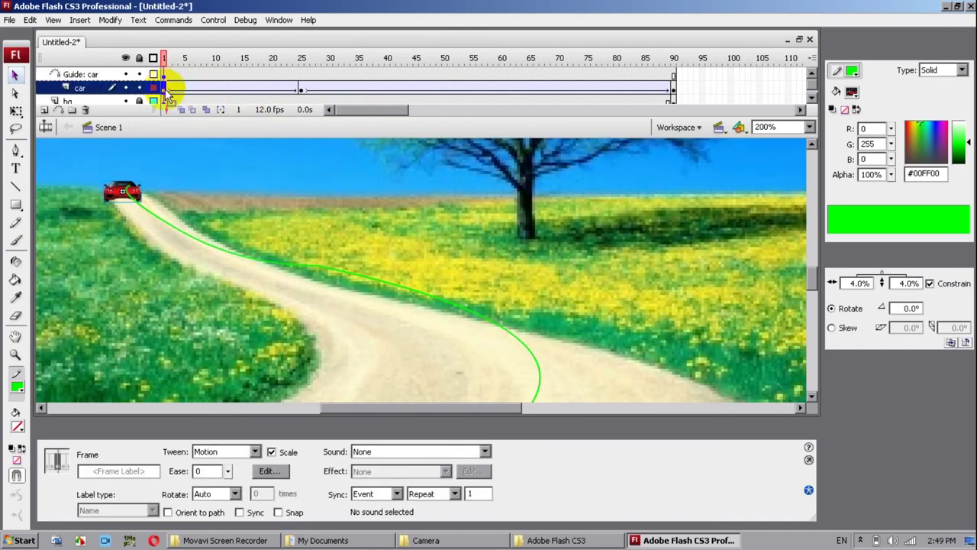
{"action": "left_click", "coordinate": [129, 186]}
{"action": "left_click_drag", "start_coordinate": [163, 58], "coordinate": [291, 91]}
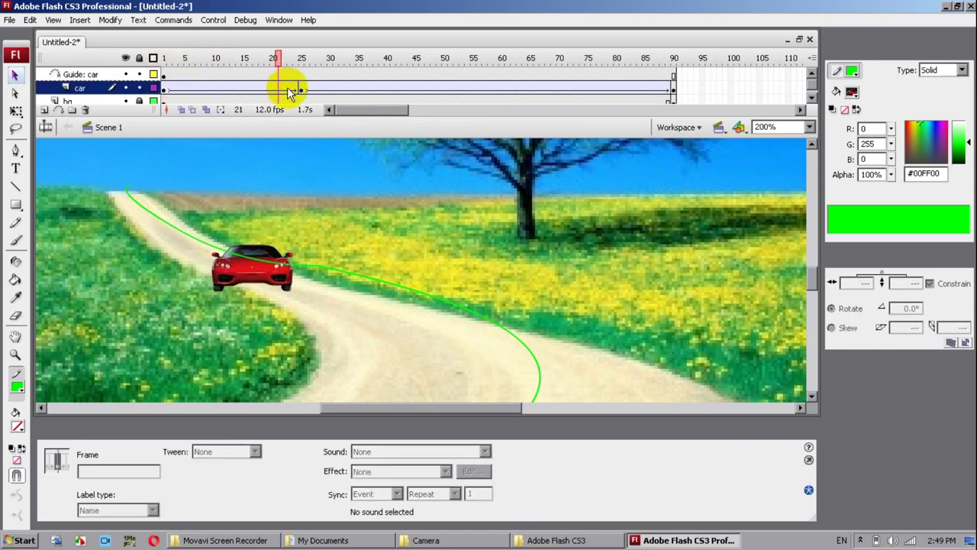
{"action": "left_click", "coordinate": [300, 88]}
{"action": "left_click_drag", "start_coordinate": [278, 289], "coordinate": [319, 270]}
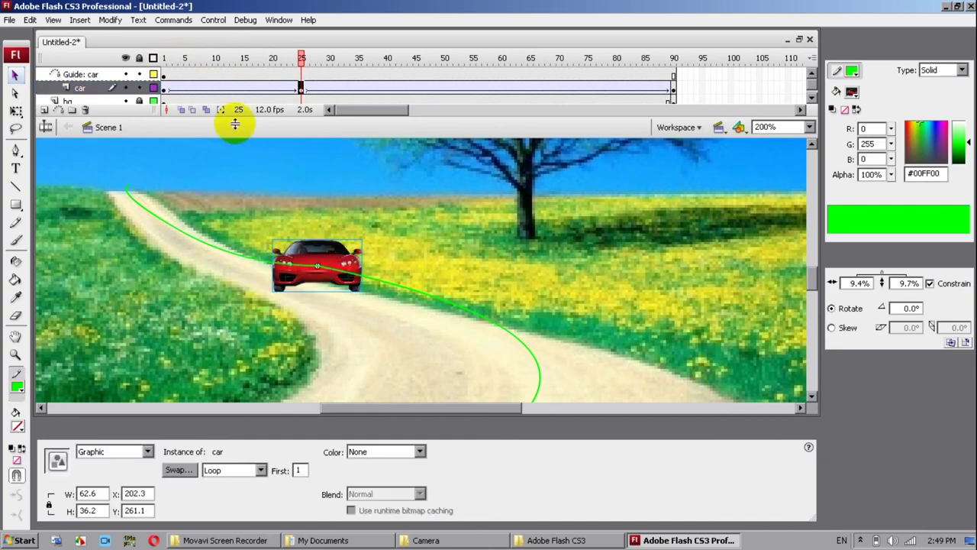
Step: Scrub the animation to frame 86, test the movie at full length and close the preview
{"action": "left_click", "coordinate": [154, 58]}
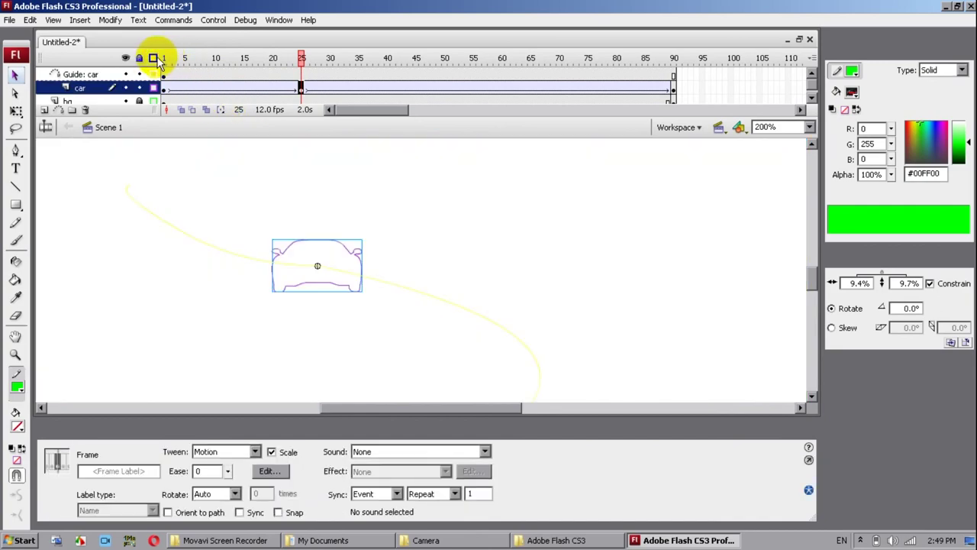
{"action": "left_click", "coordinate": [154, 58]}
{"action": "left_click_drag", "start_coordinate": [162, 59], "coordinate": [648, 221]}
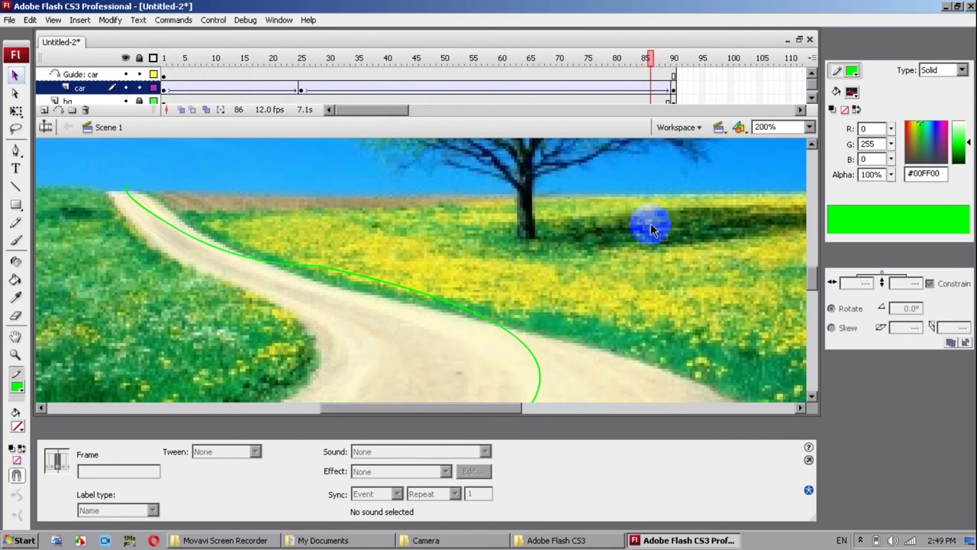
{"action": "key", "text": "ctrl+minus"}
{"action": "key", "text": "ctrl+minus"}
{"action": "key", "text": "ctrl+Return"}
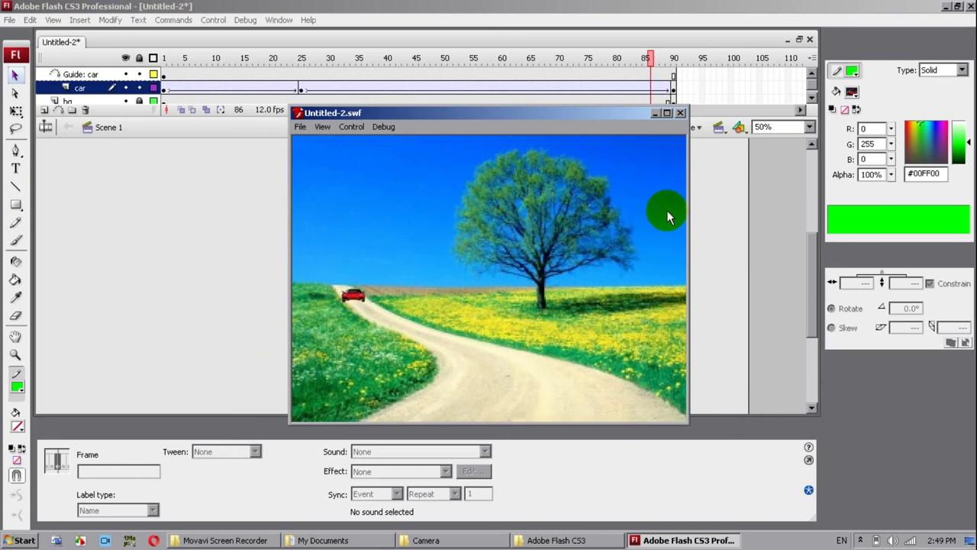
{"action": "left_click", "coordinate": [681, 112]}
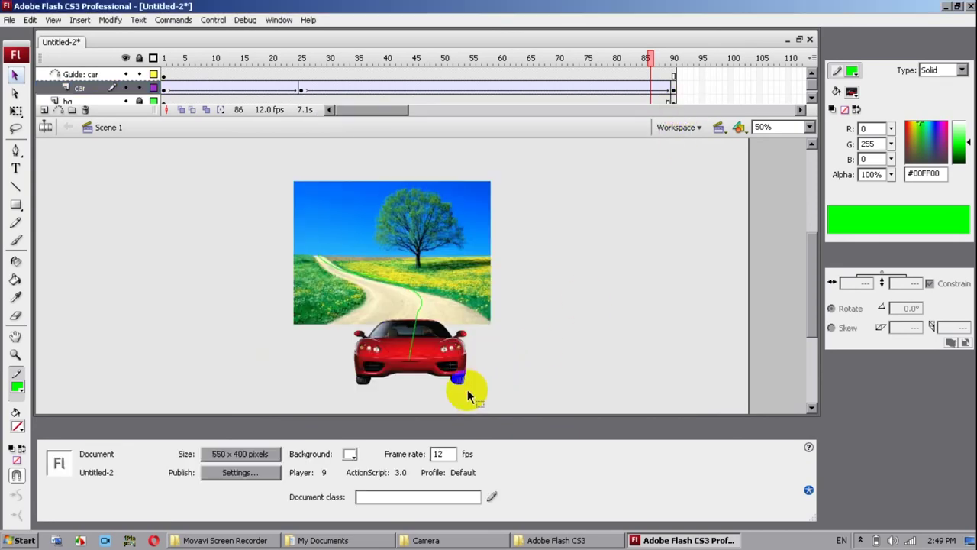
Step: Set the document's frame rate to 25 fps and test the movie again
{"action": "left_click", "coordinate": [447, 455]}
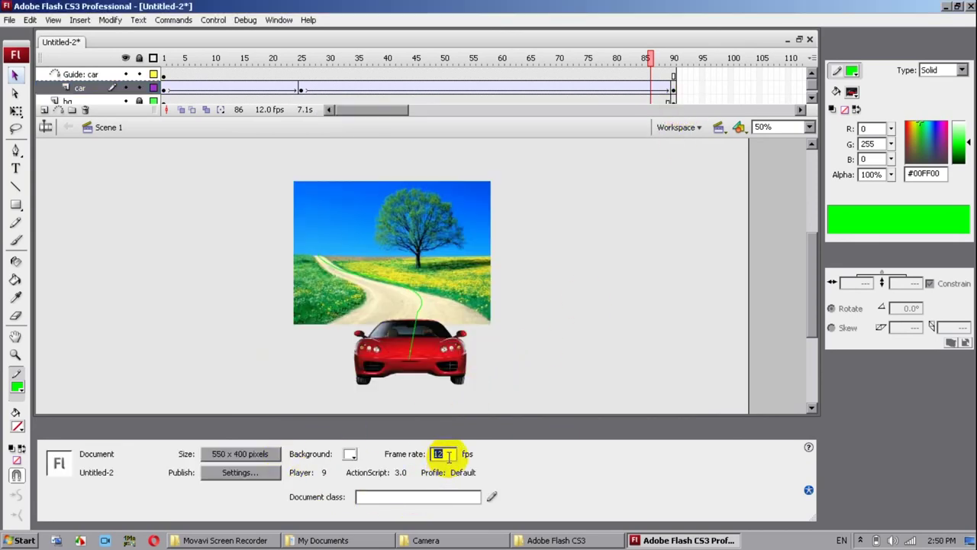
{"action": "key", "text": "ctrl+Return"}
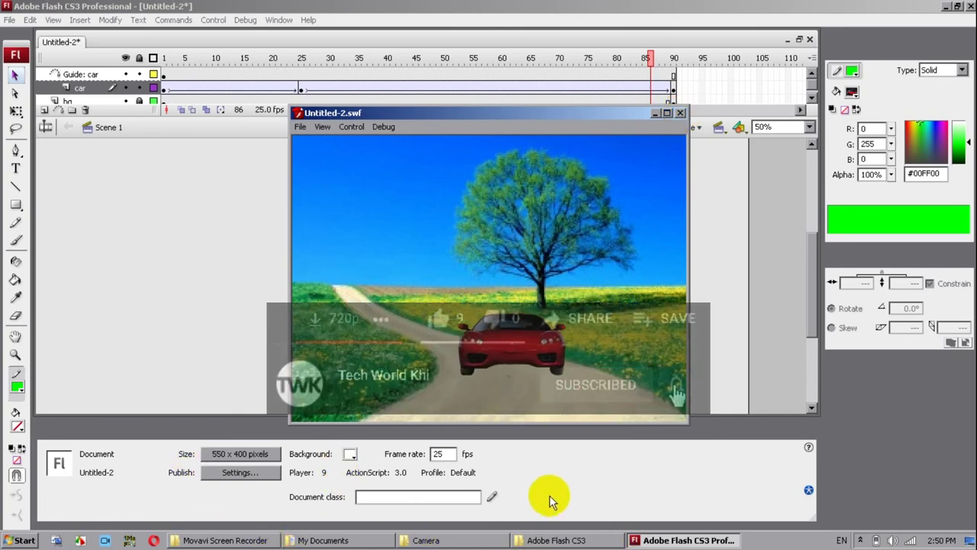
{"action": "left_click", "coordinate": [862, 541]}
{"action": "left_click", "coordinate": [843, 482]}
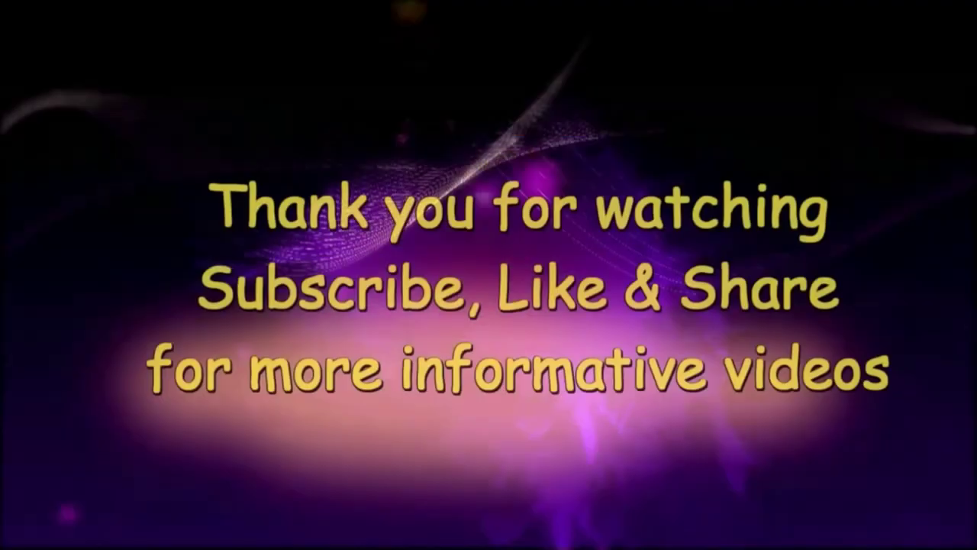